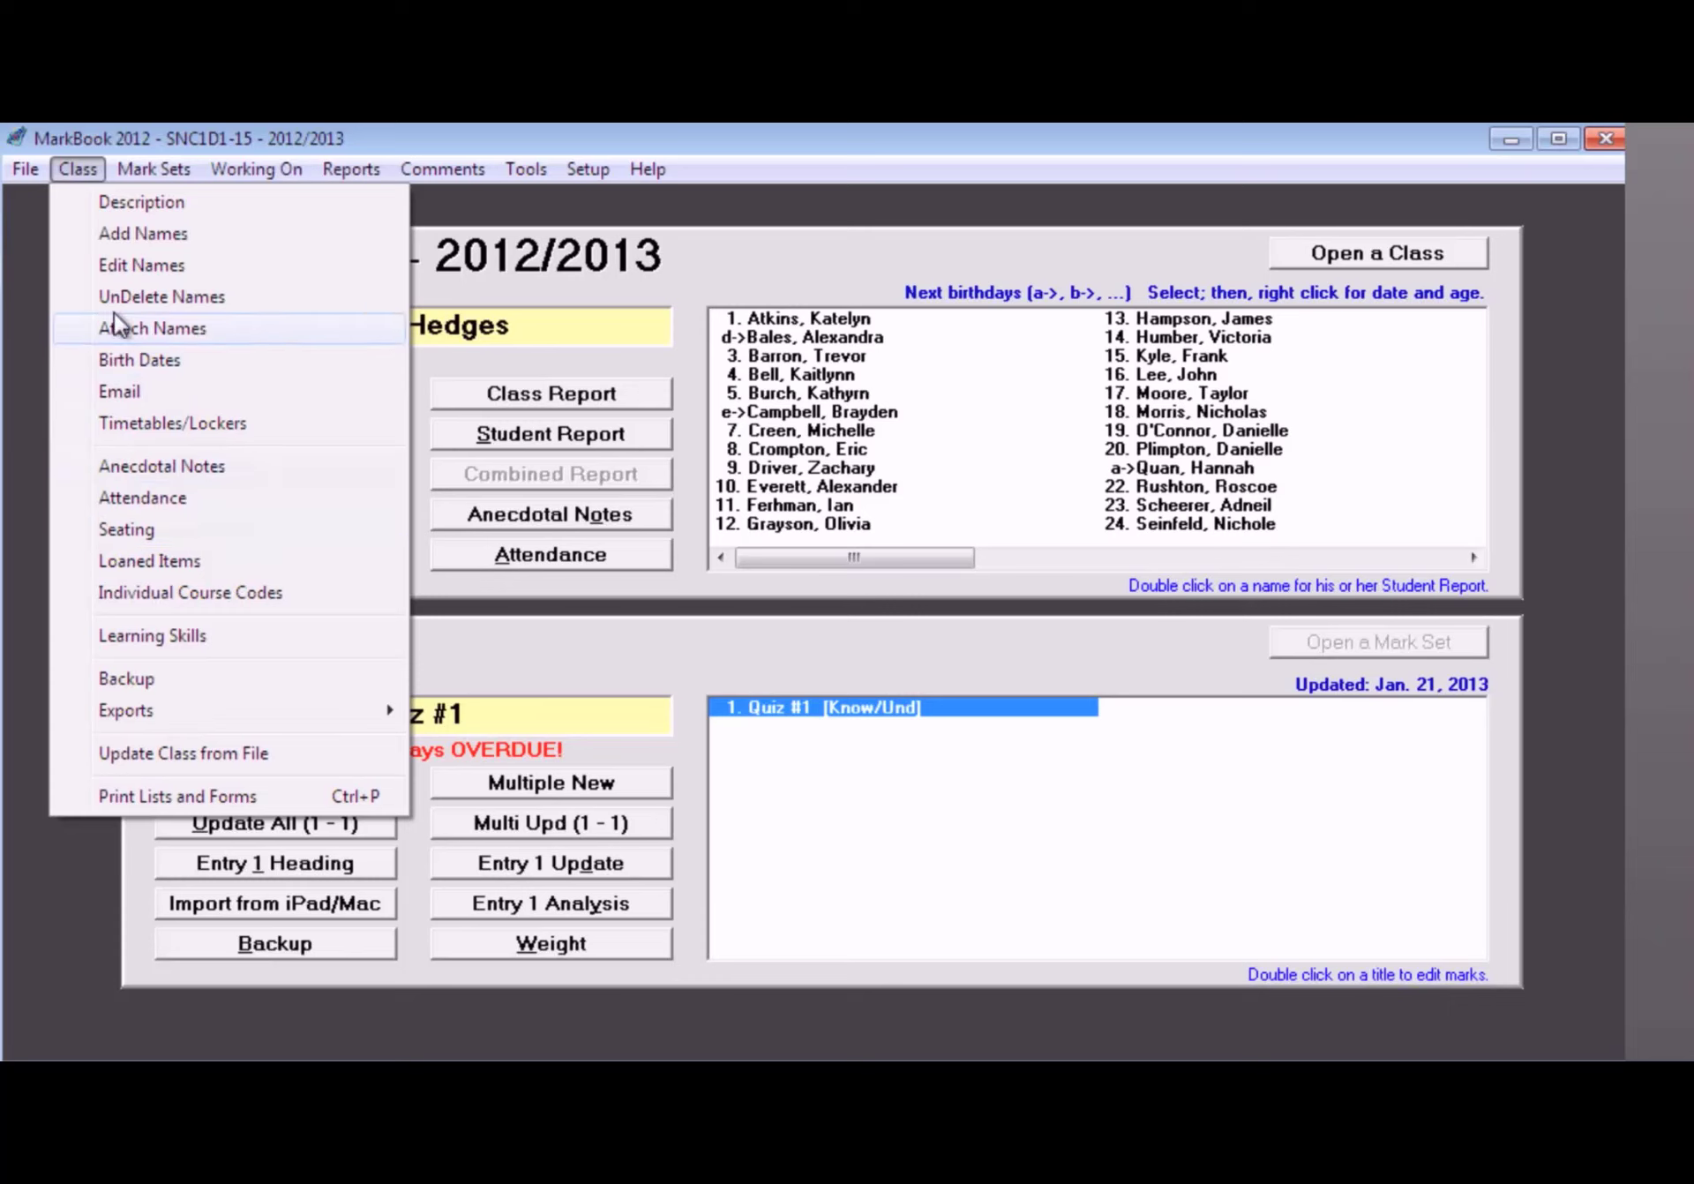
# Review the printed forms options for the Science 9 mark set and return to the main class screen.
pyautogui.moveTo(145, 173)
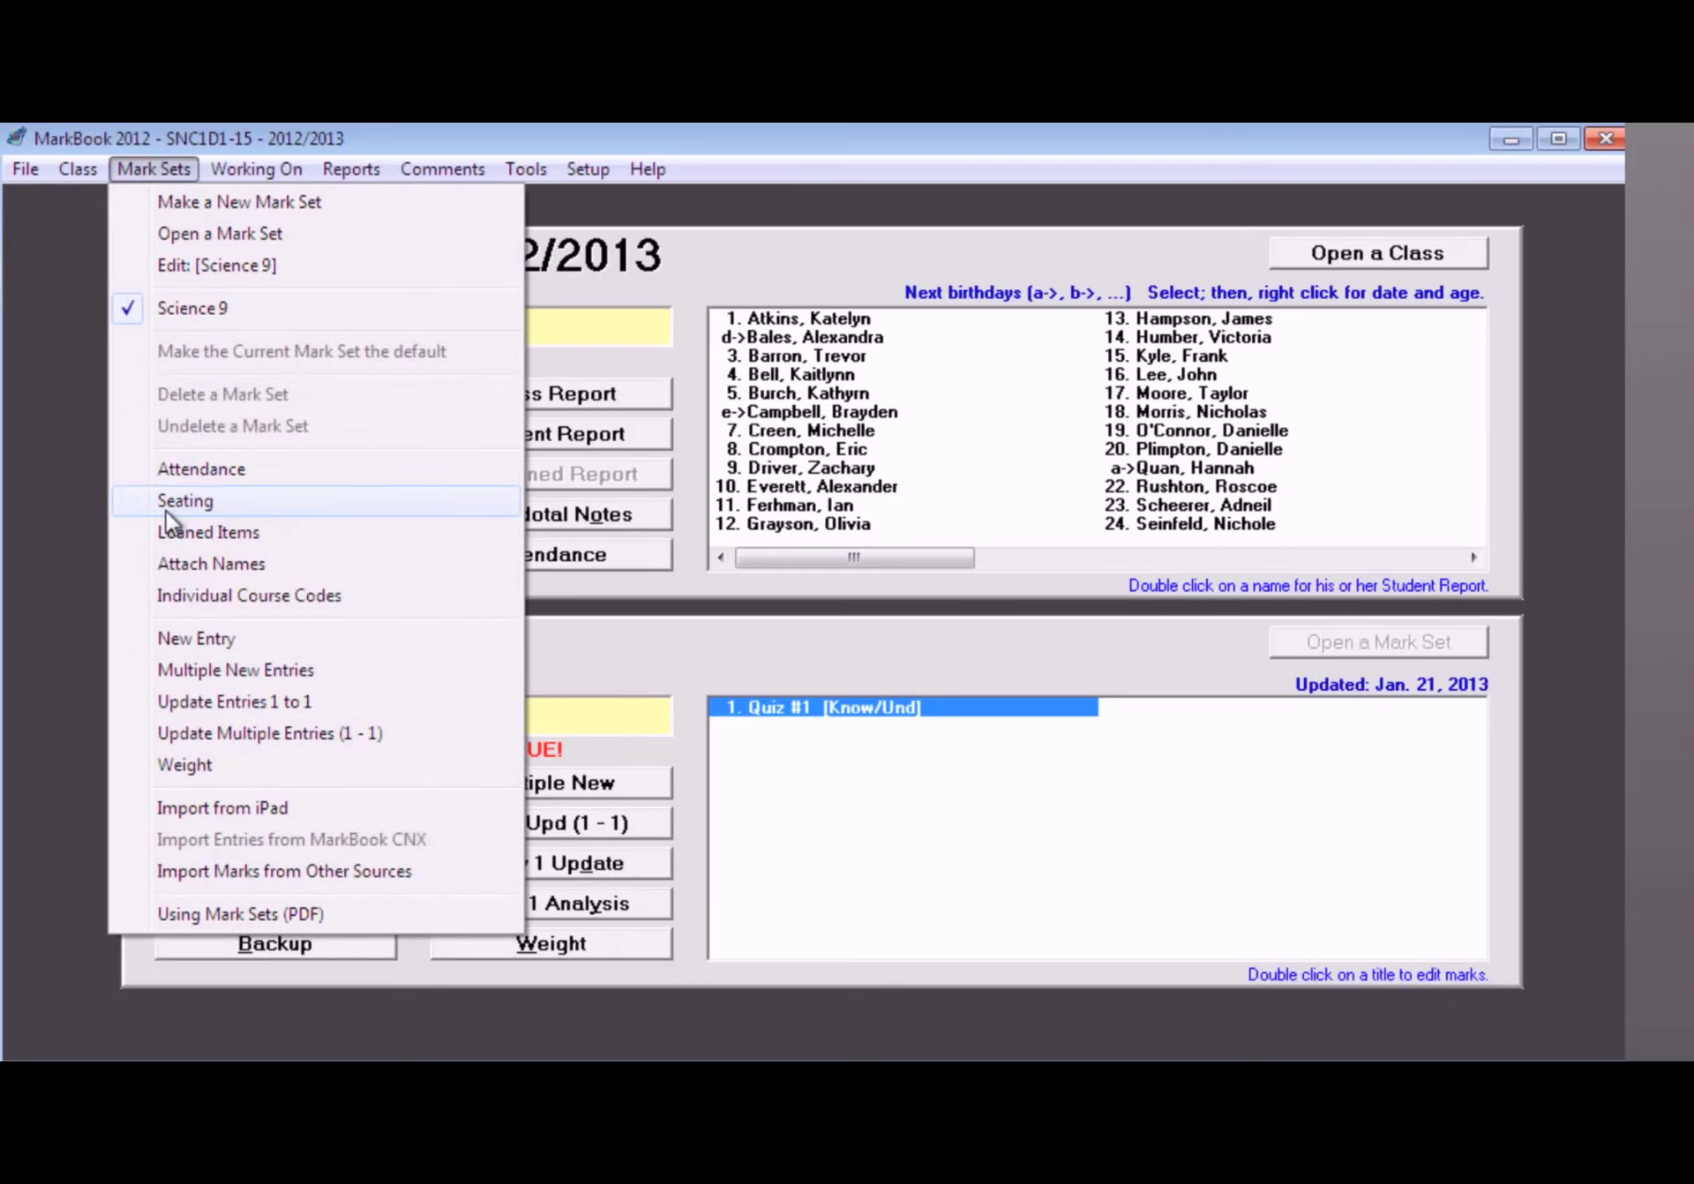
pyautogui.click(74, 513)
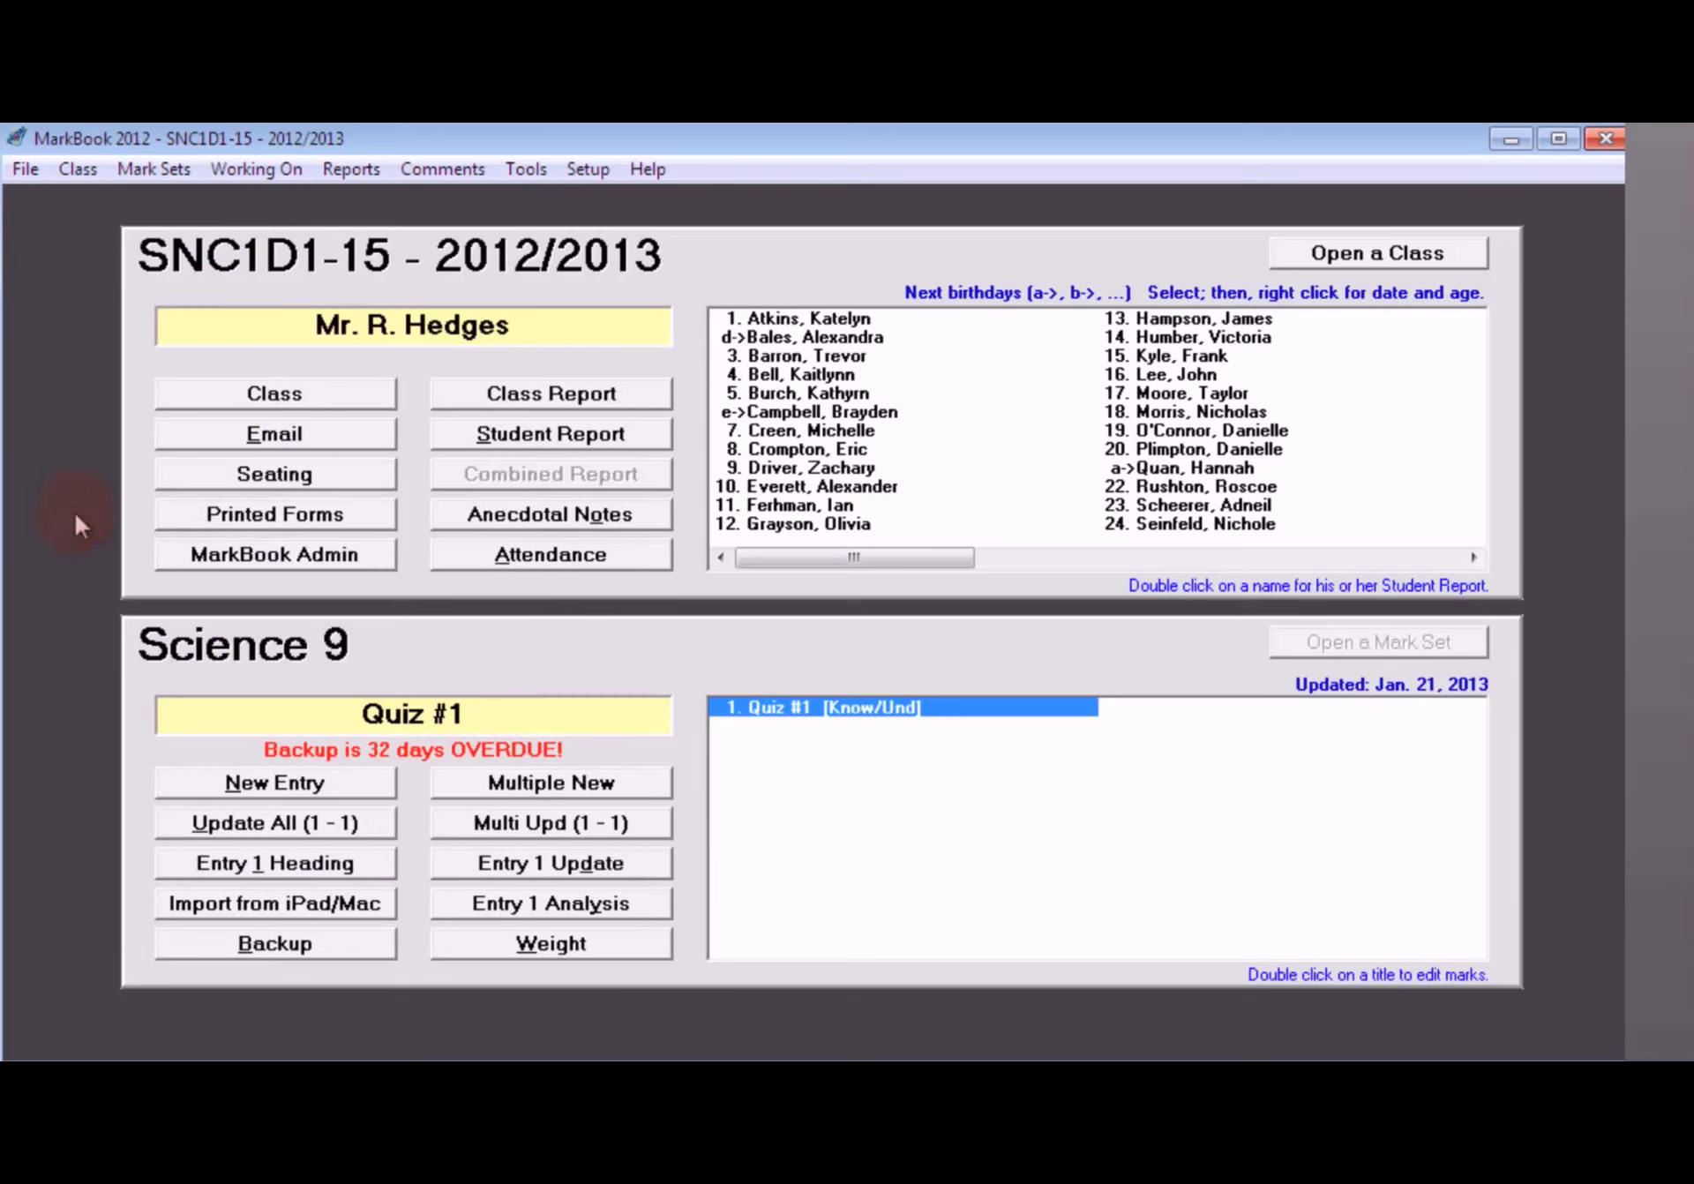
pyautogui.click(249, 520)
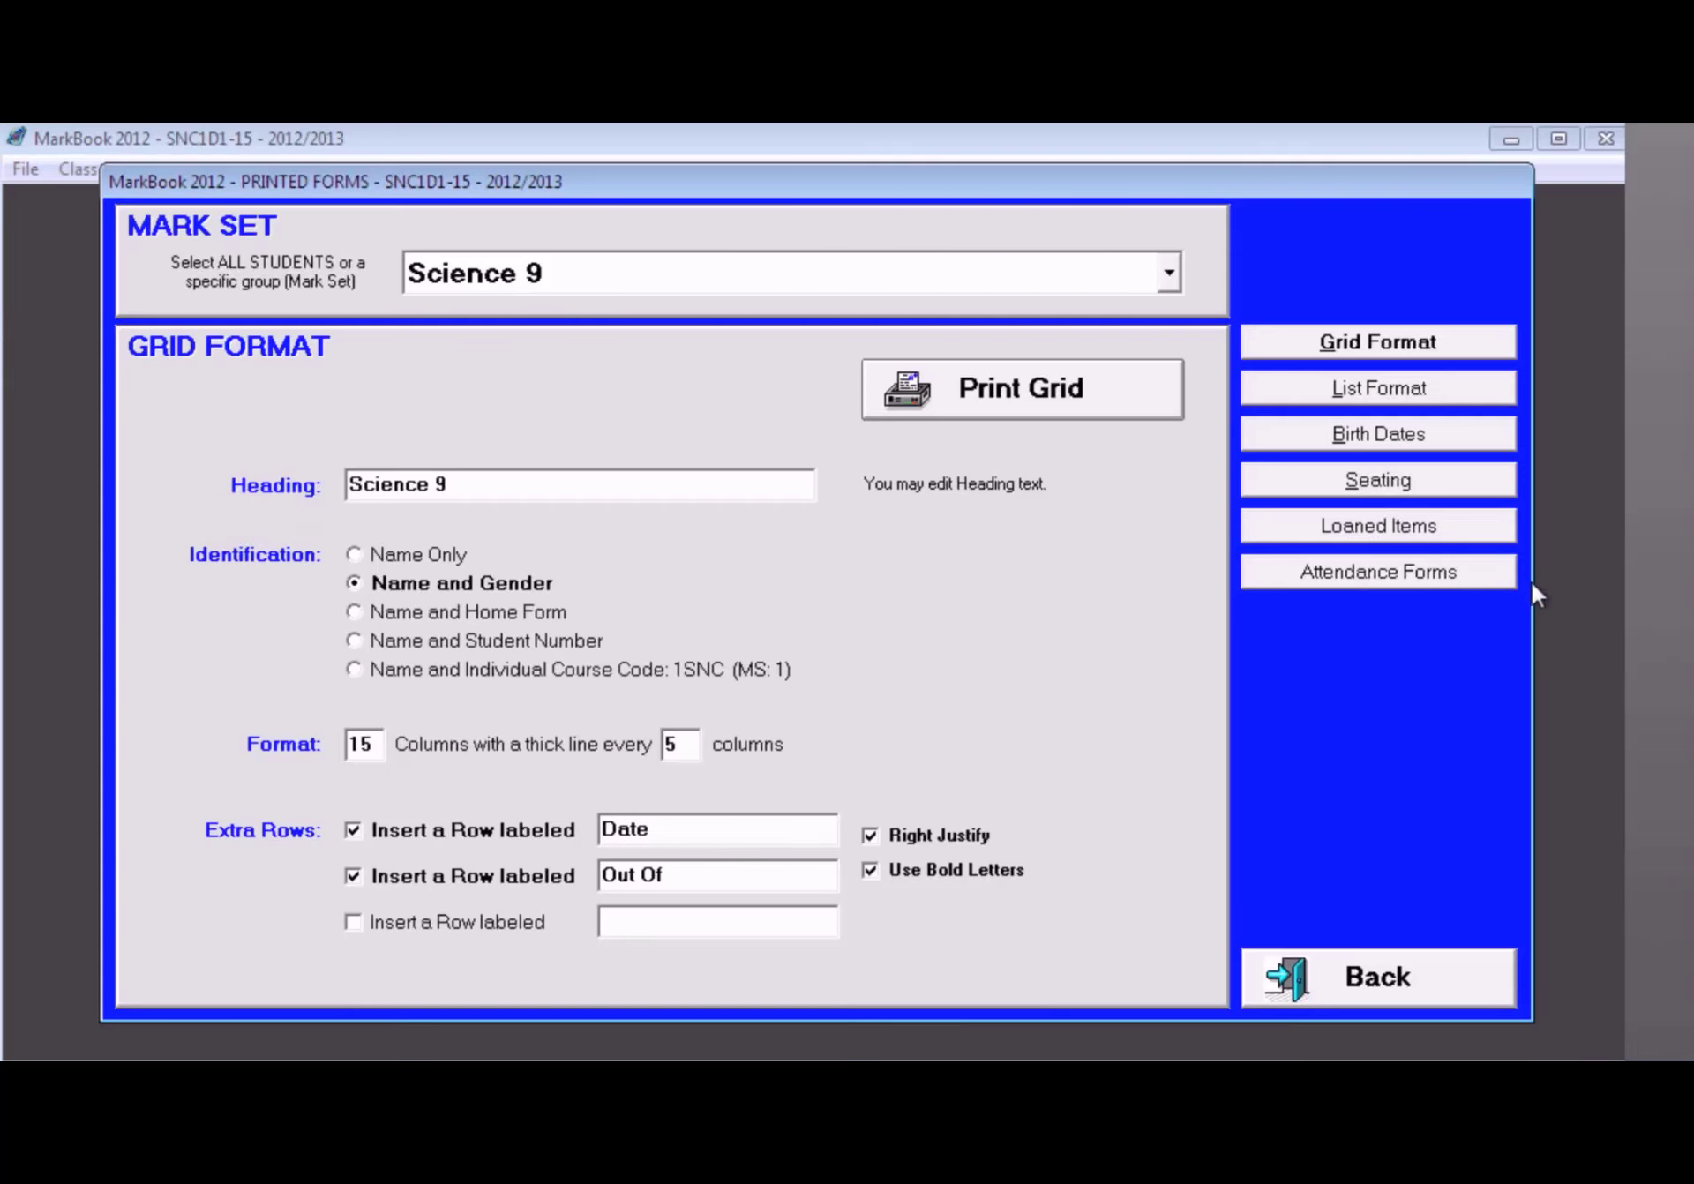
pyautogui.click(1396, 972)
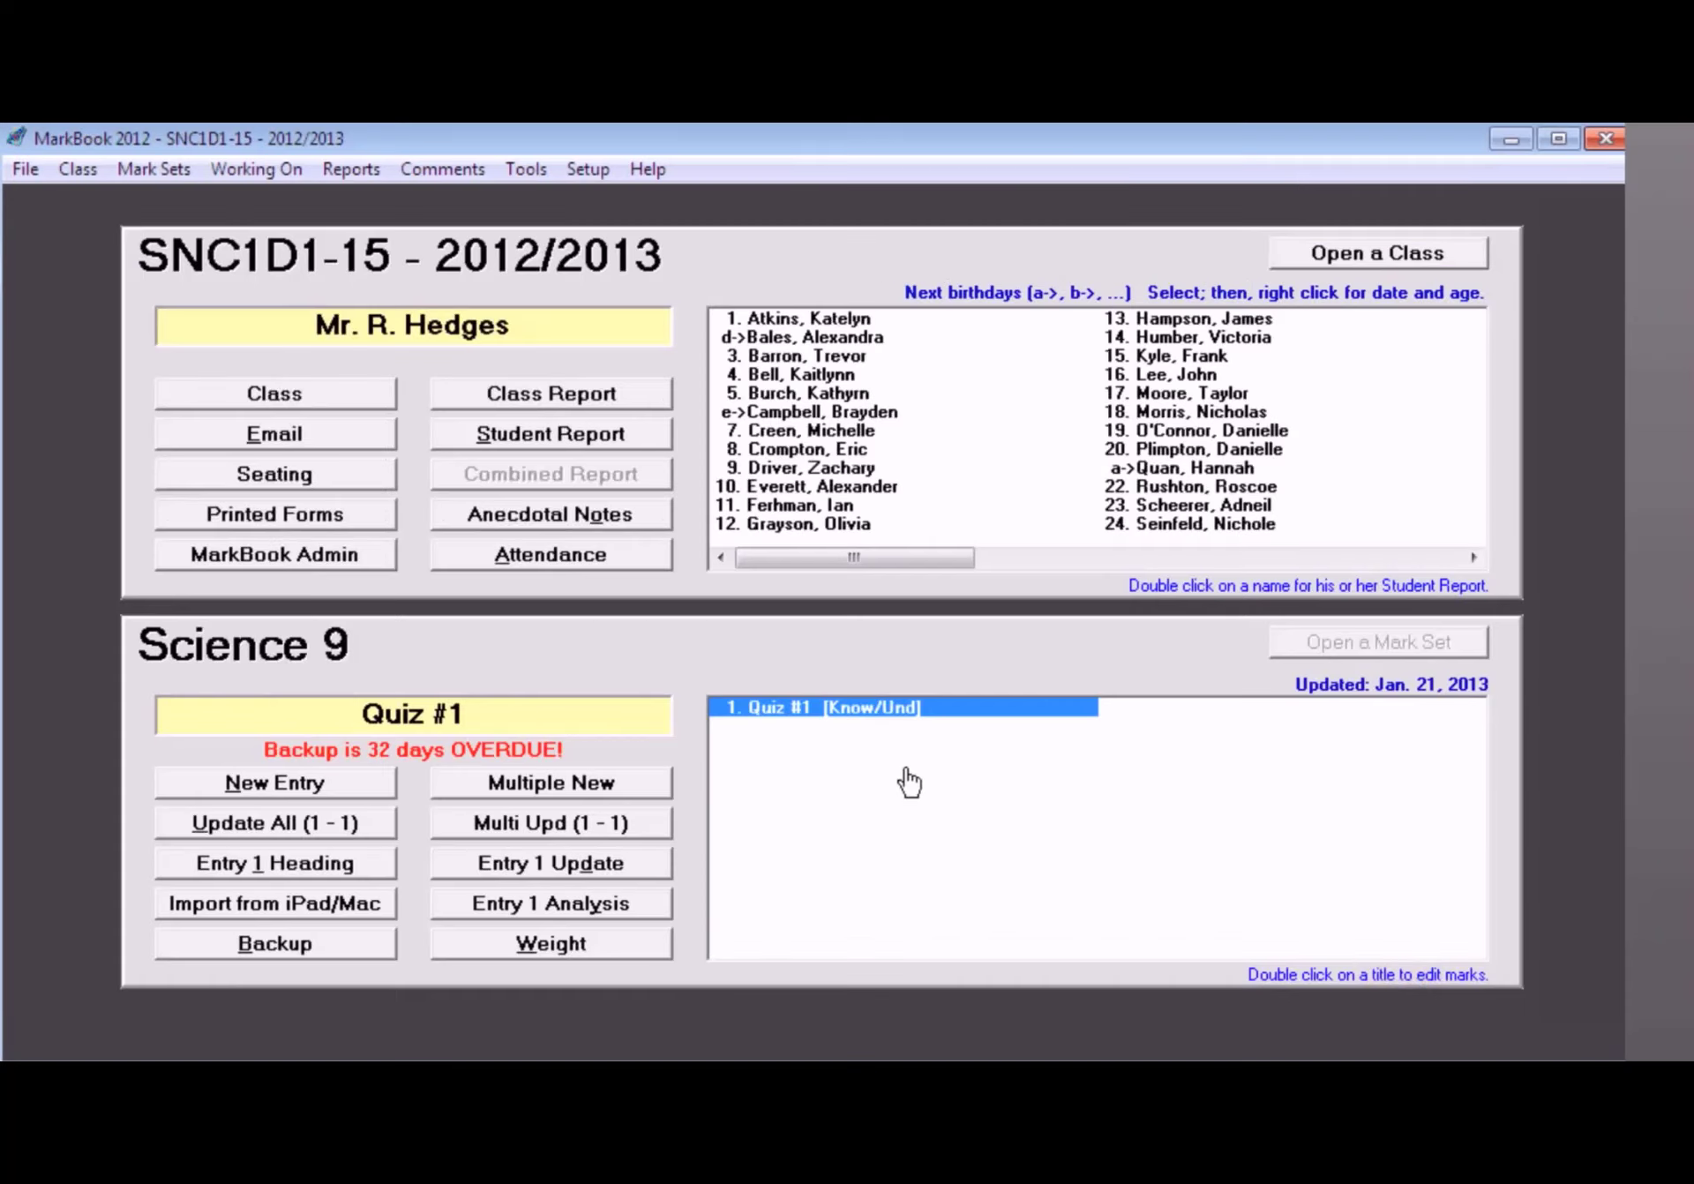
# Open the class seating chart and set its arrangement to 6 seats per row.
pyautogui.click(325, 476)
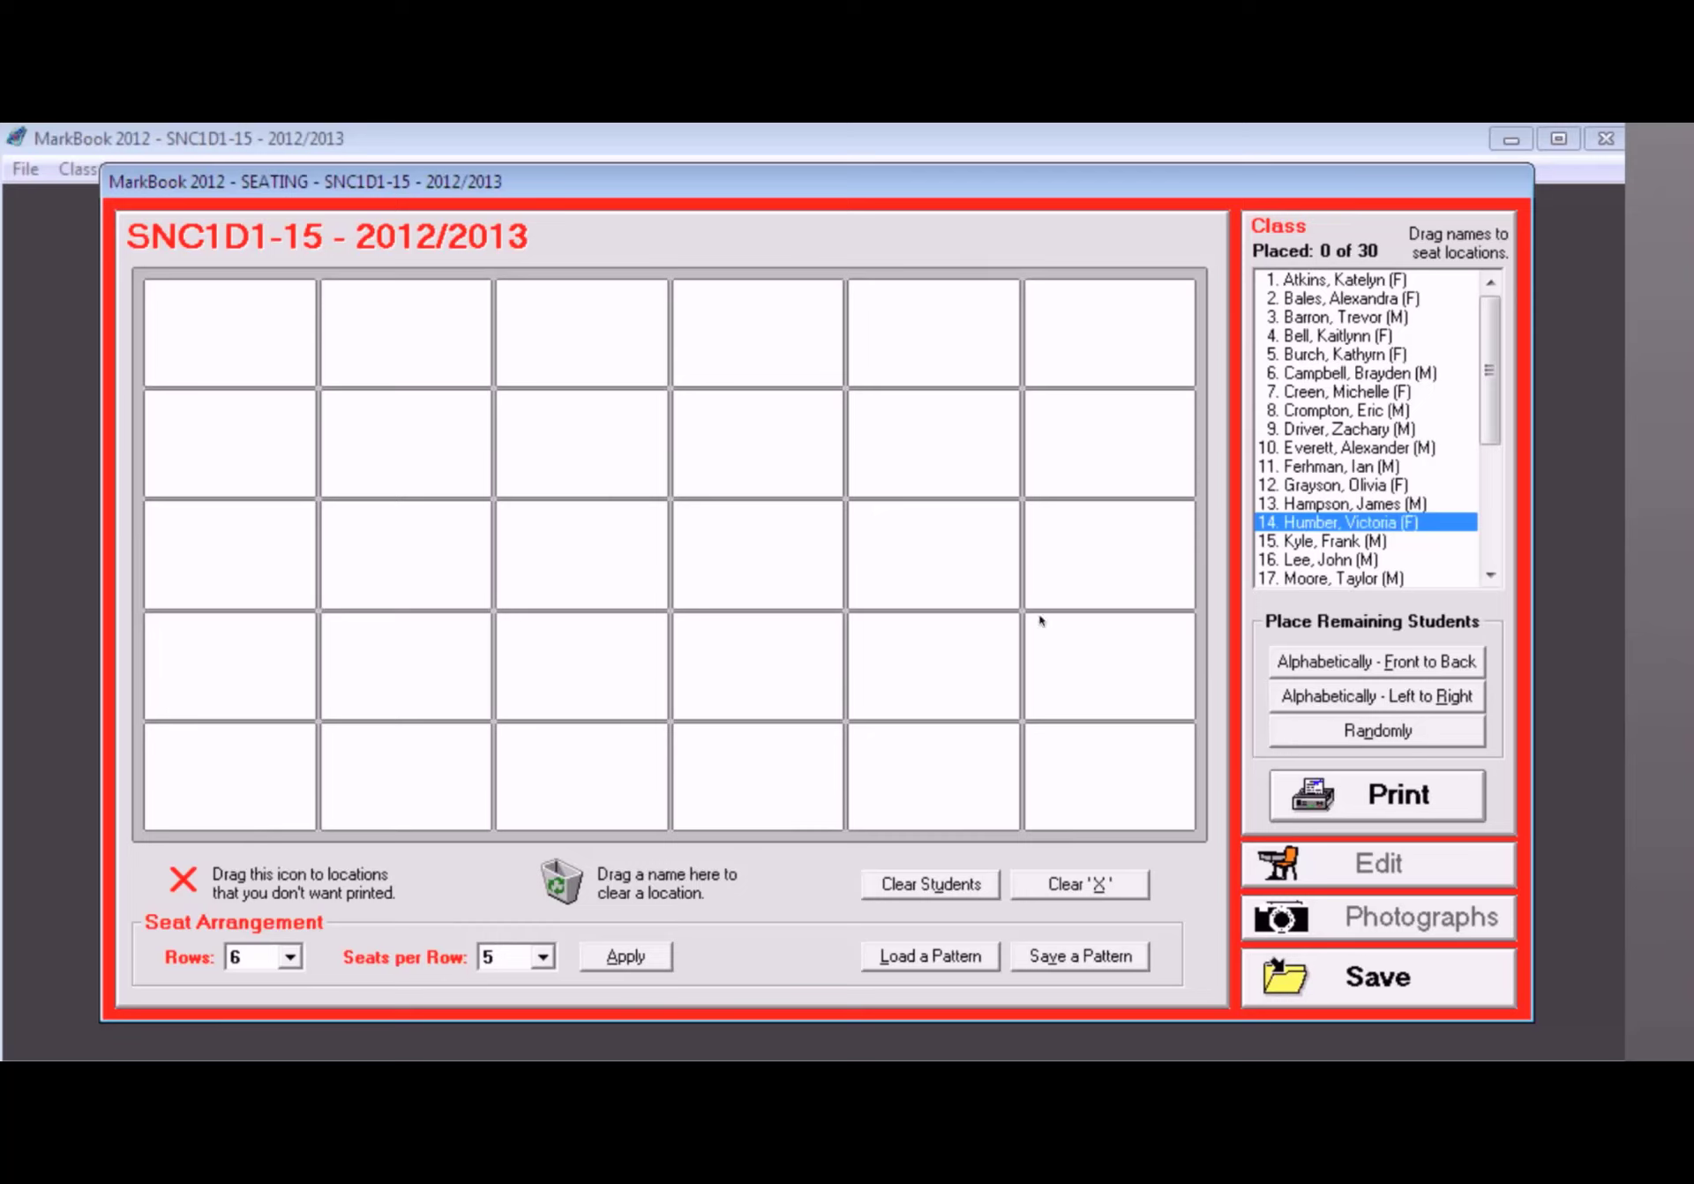
pyautogui.click(563, 557)
pyautogui.click(543, 956)
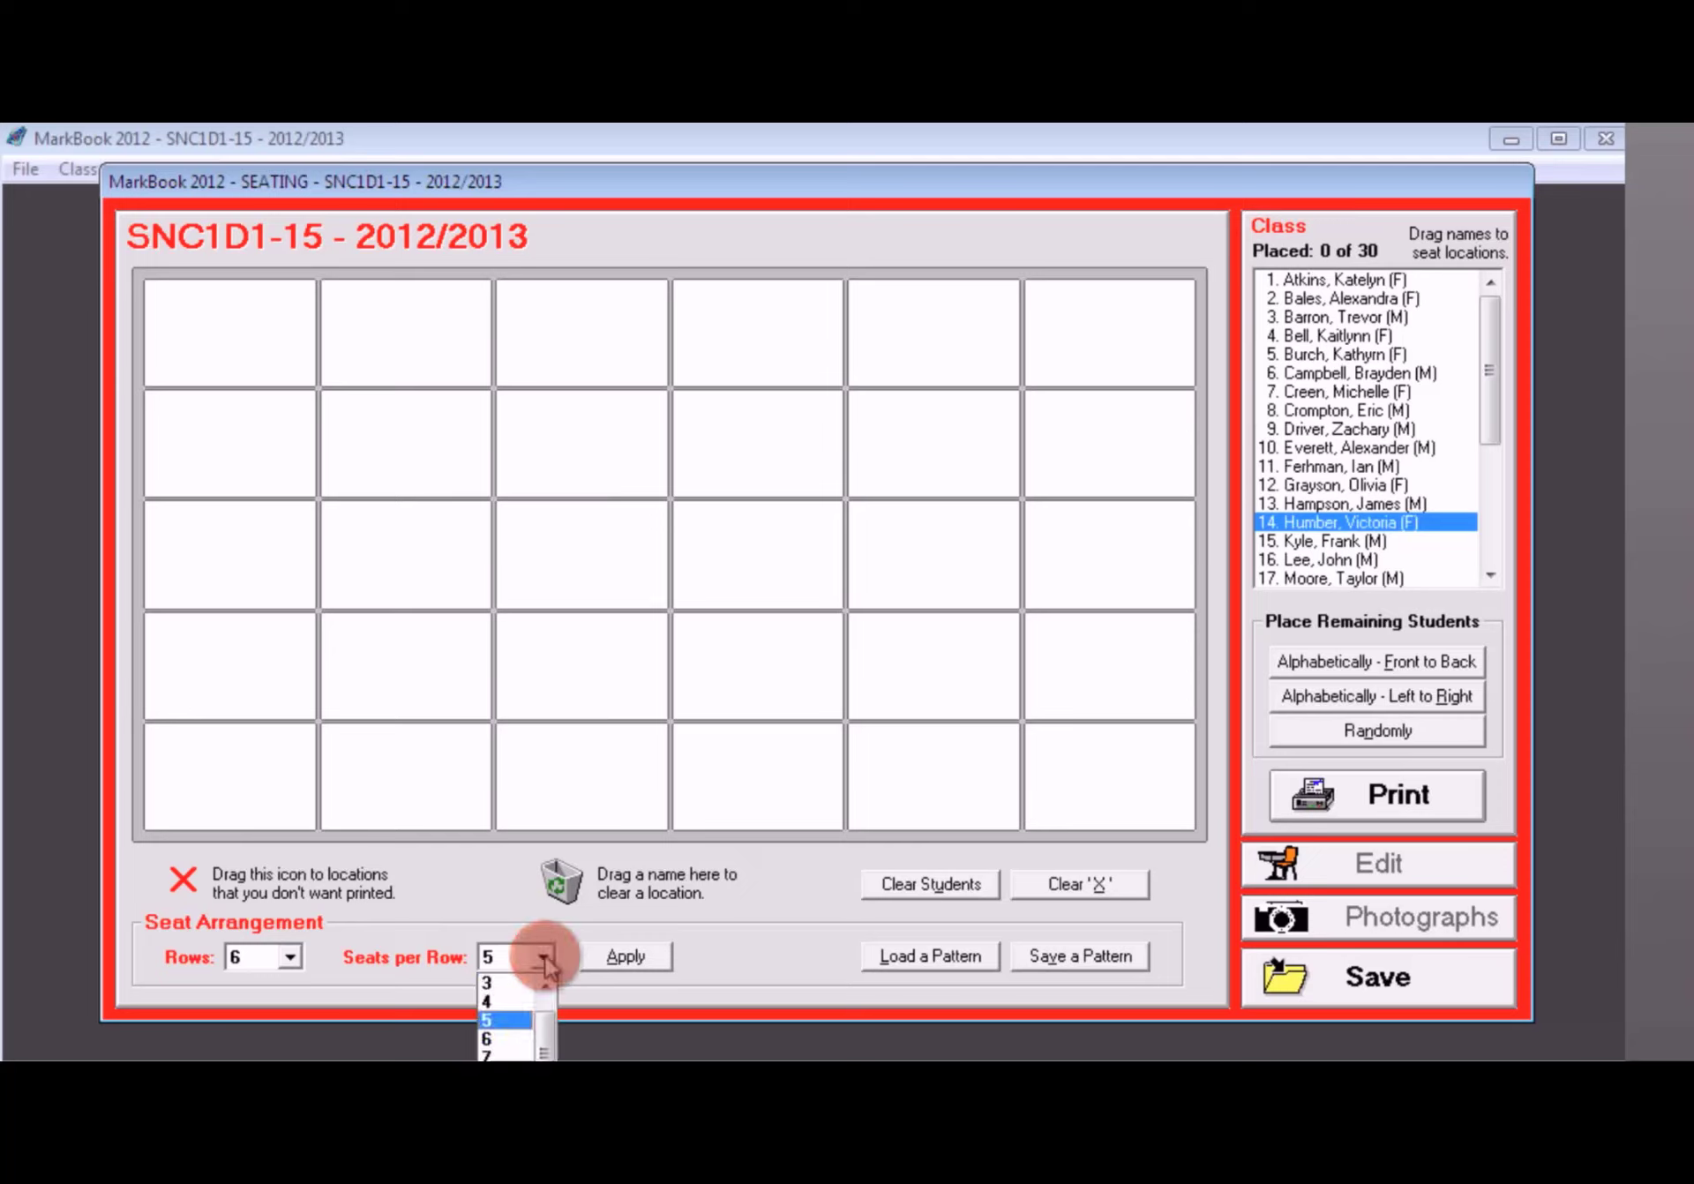
pyautogui.click(519, 1041)
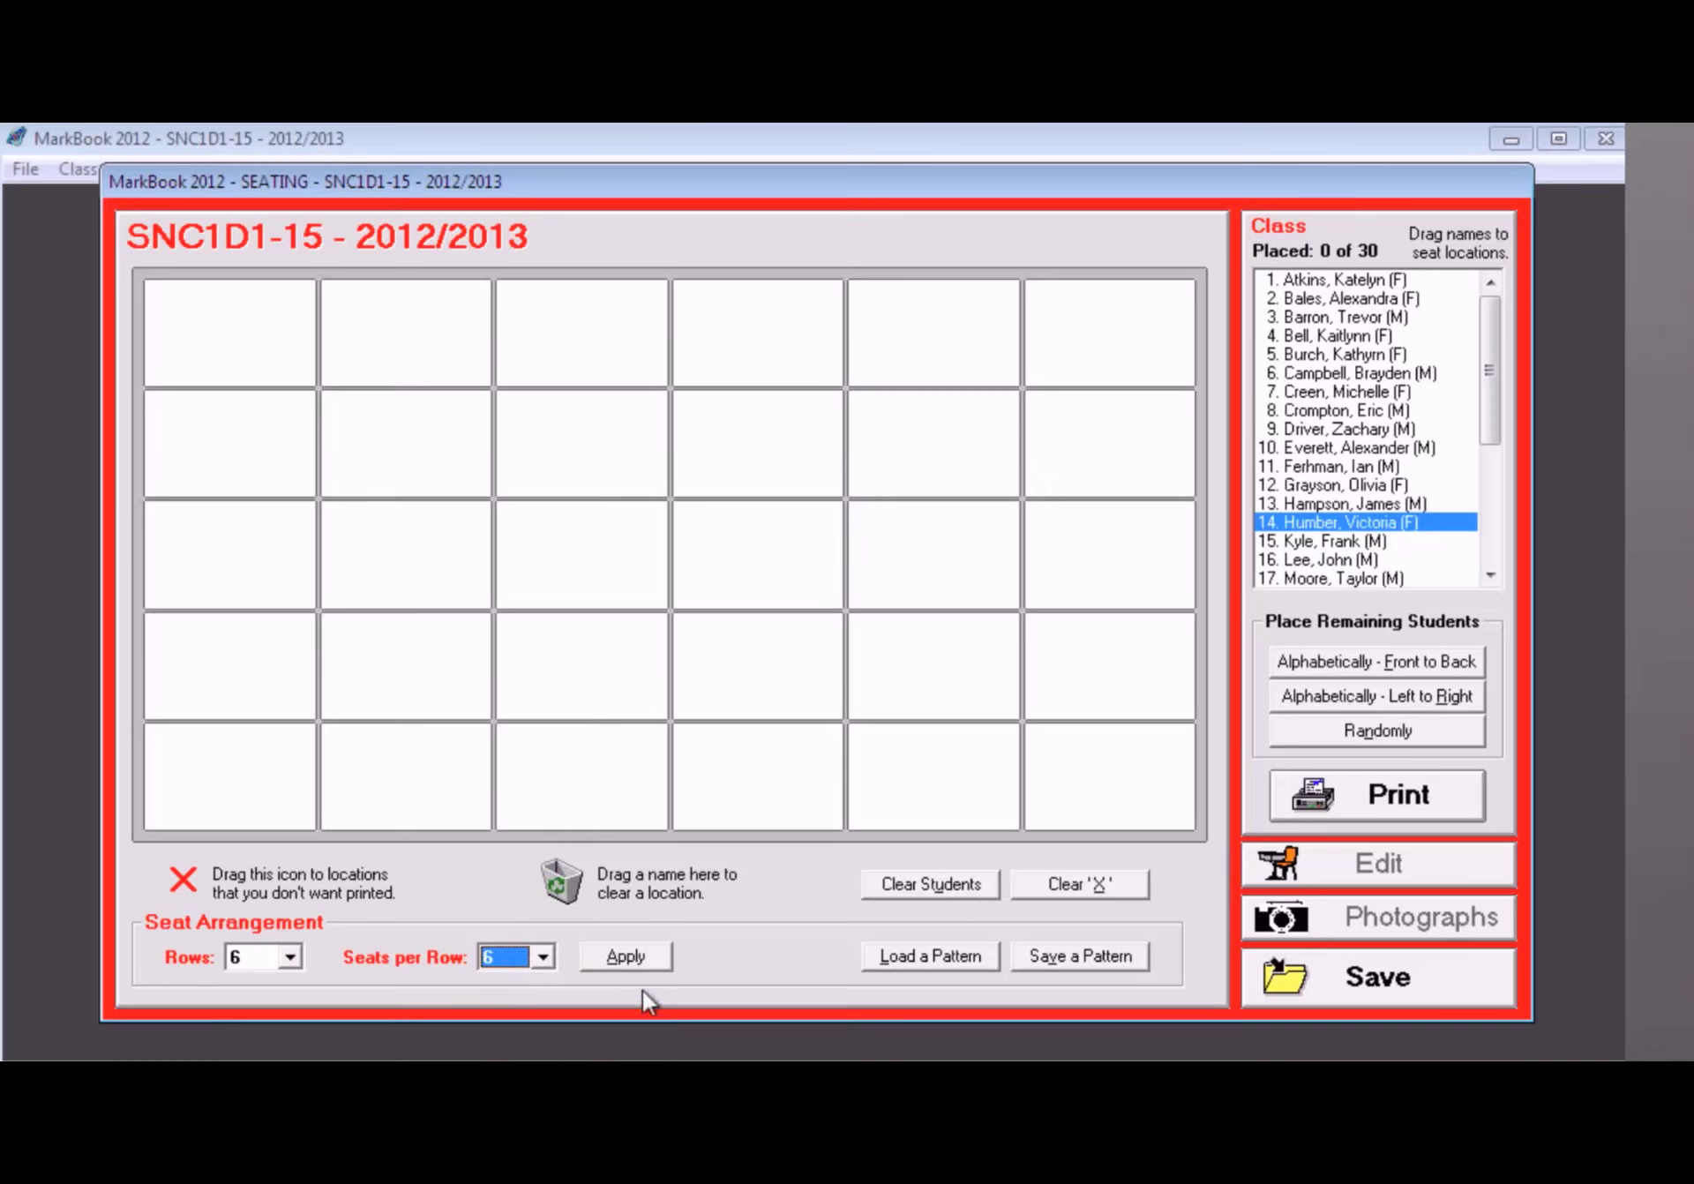
pyautogui.click(644, 961)
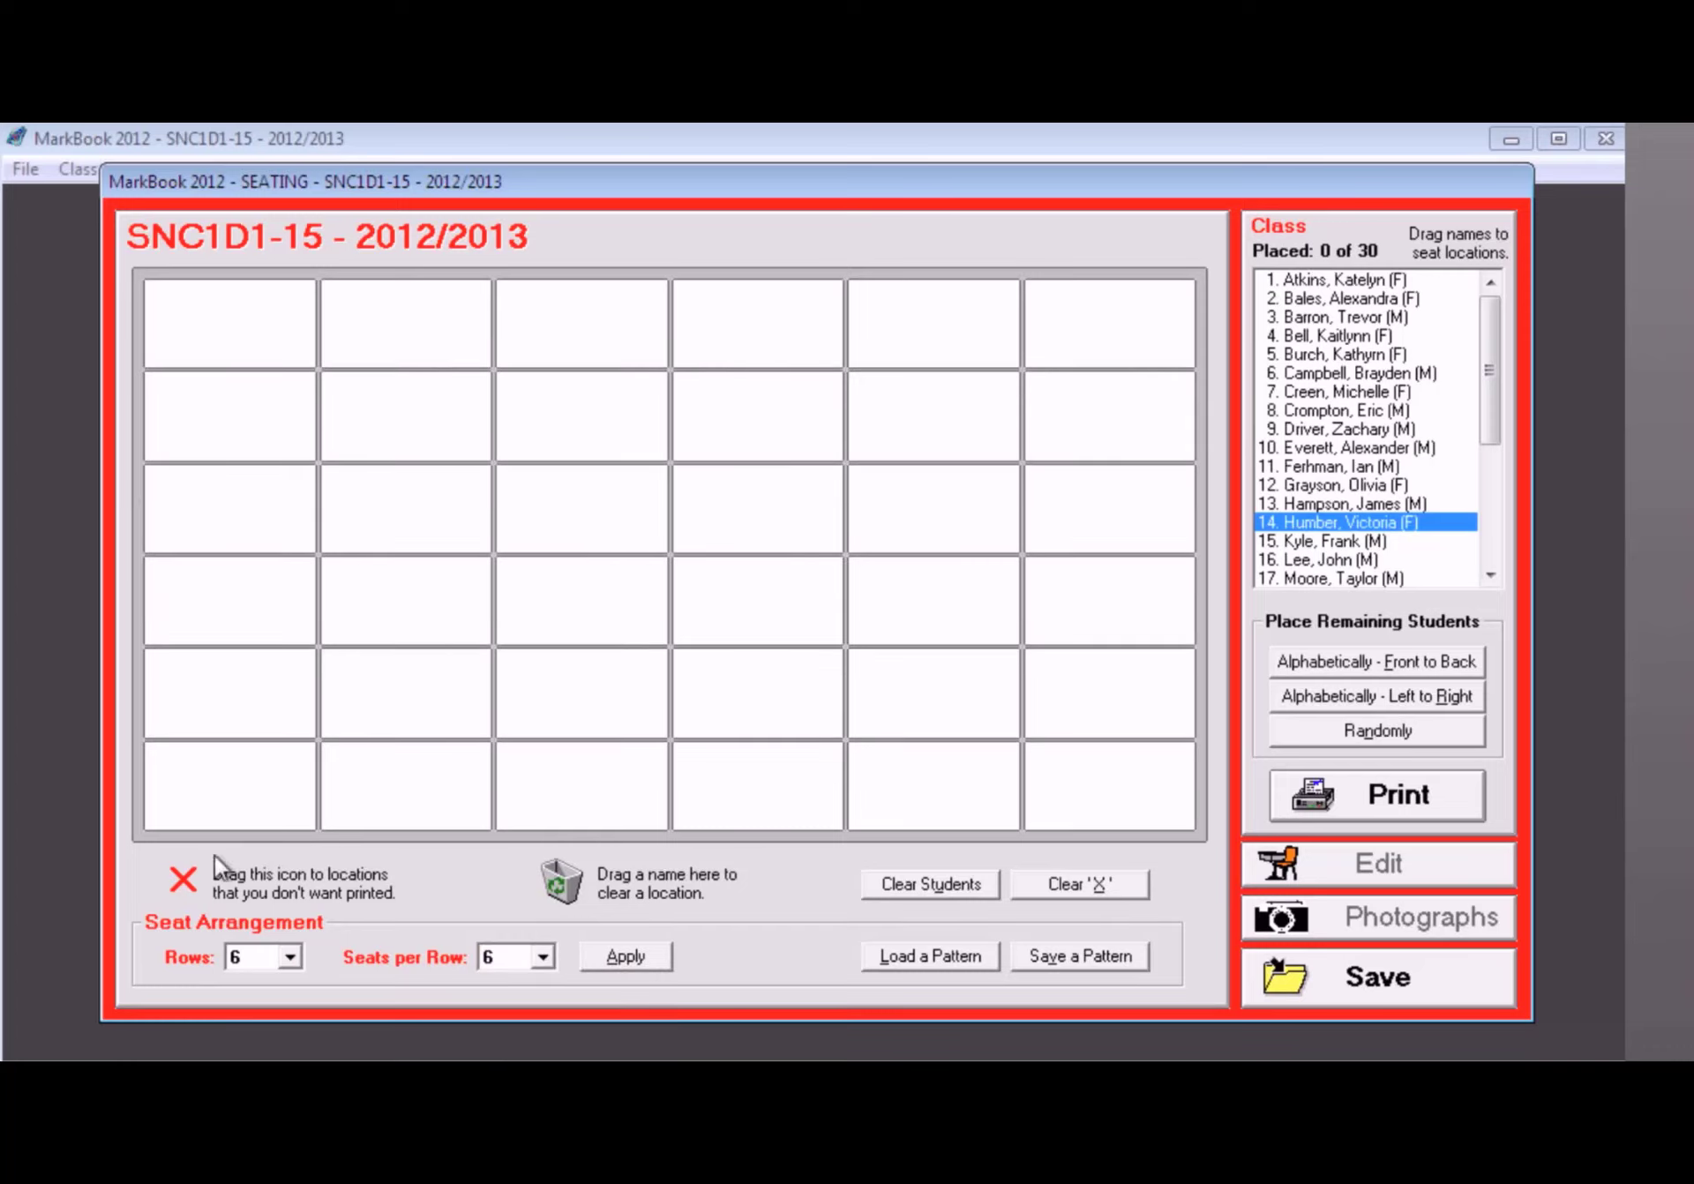
# Mark the lower-left and upper-right corner seats of the chart with an X to exclude them from printing.
pyautogui.moveTo(187, 884)
pyautogui.mouseDown()
pyautogui.moveTo(215, 774)
pyautogui.moveTo(221, 787)
pyautogui.mouseUp()
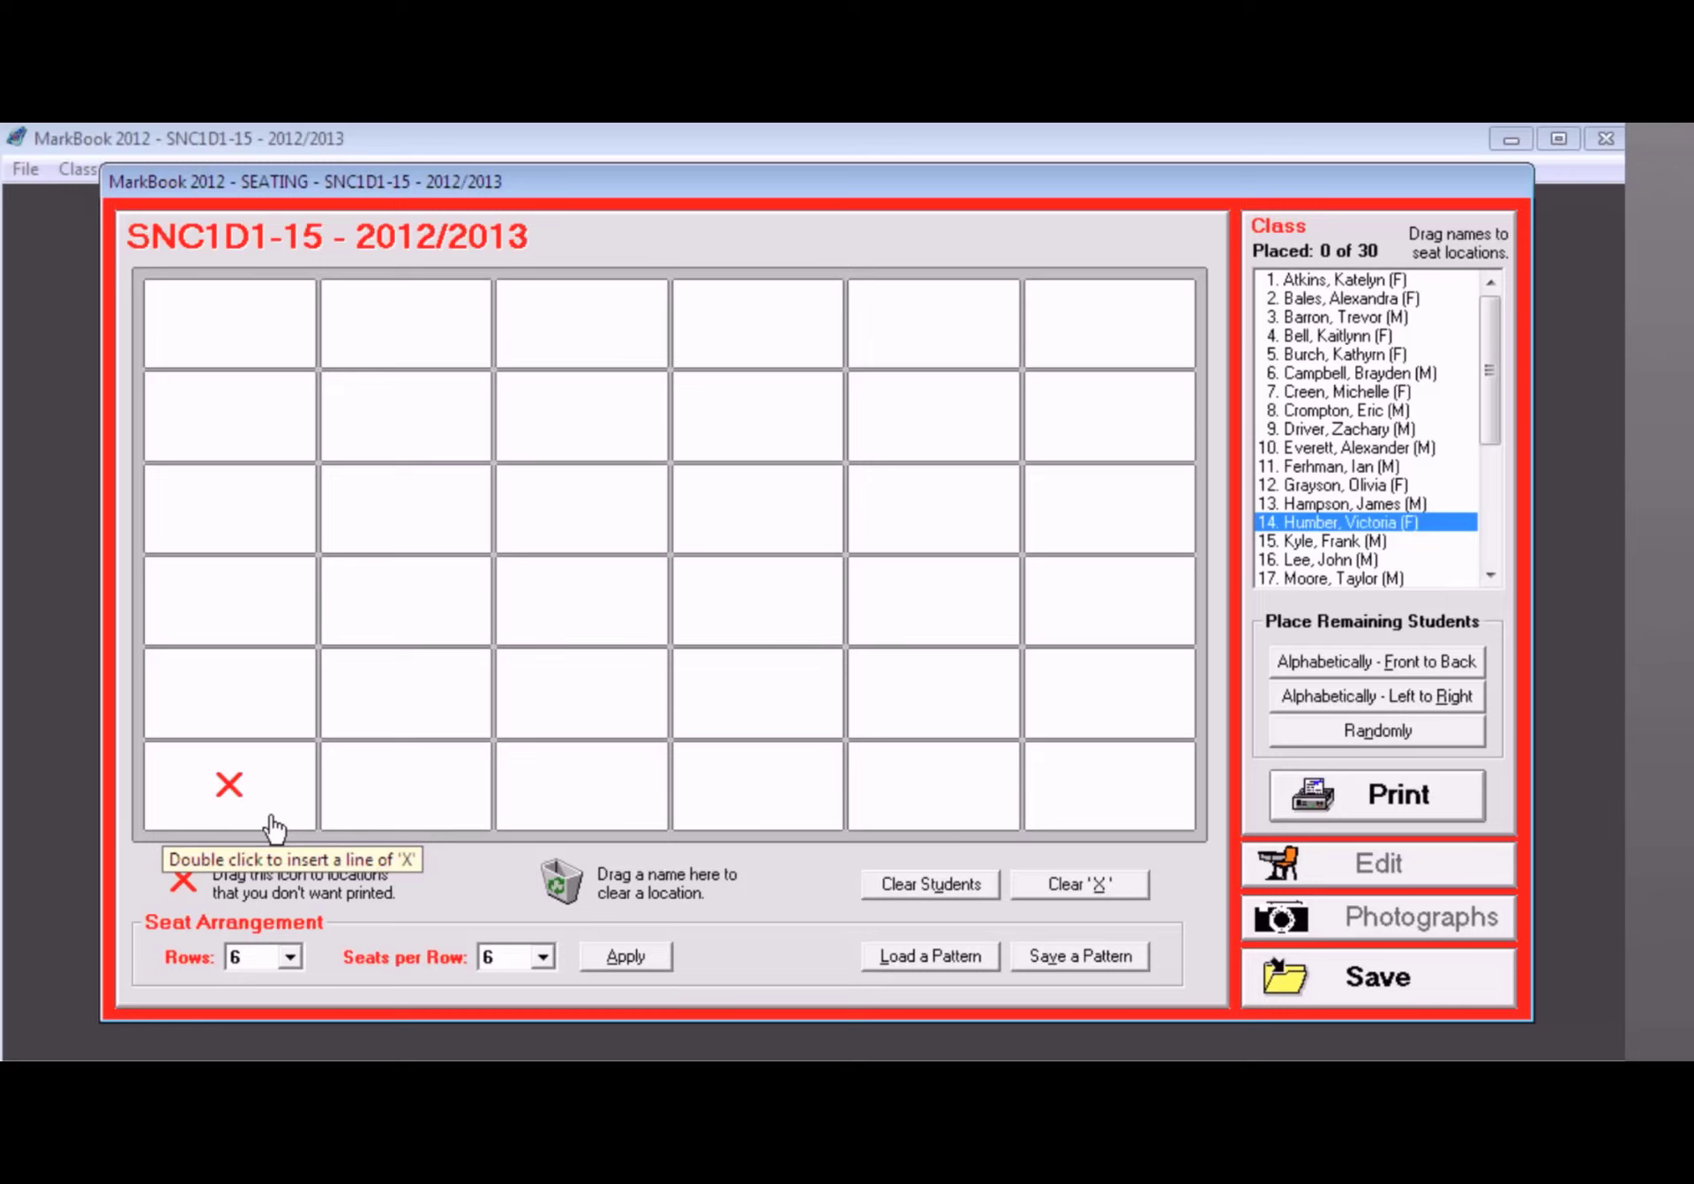
pyautogui.moveTo(229, 785)
pyautogui.mouseDown()
pyautogui.moveTo(792, 421)
pyautogui.moveTo(1108, 306)
pyautogui.moveTo(1111, 323)
pyautogui.mouseUp()
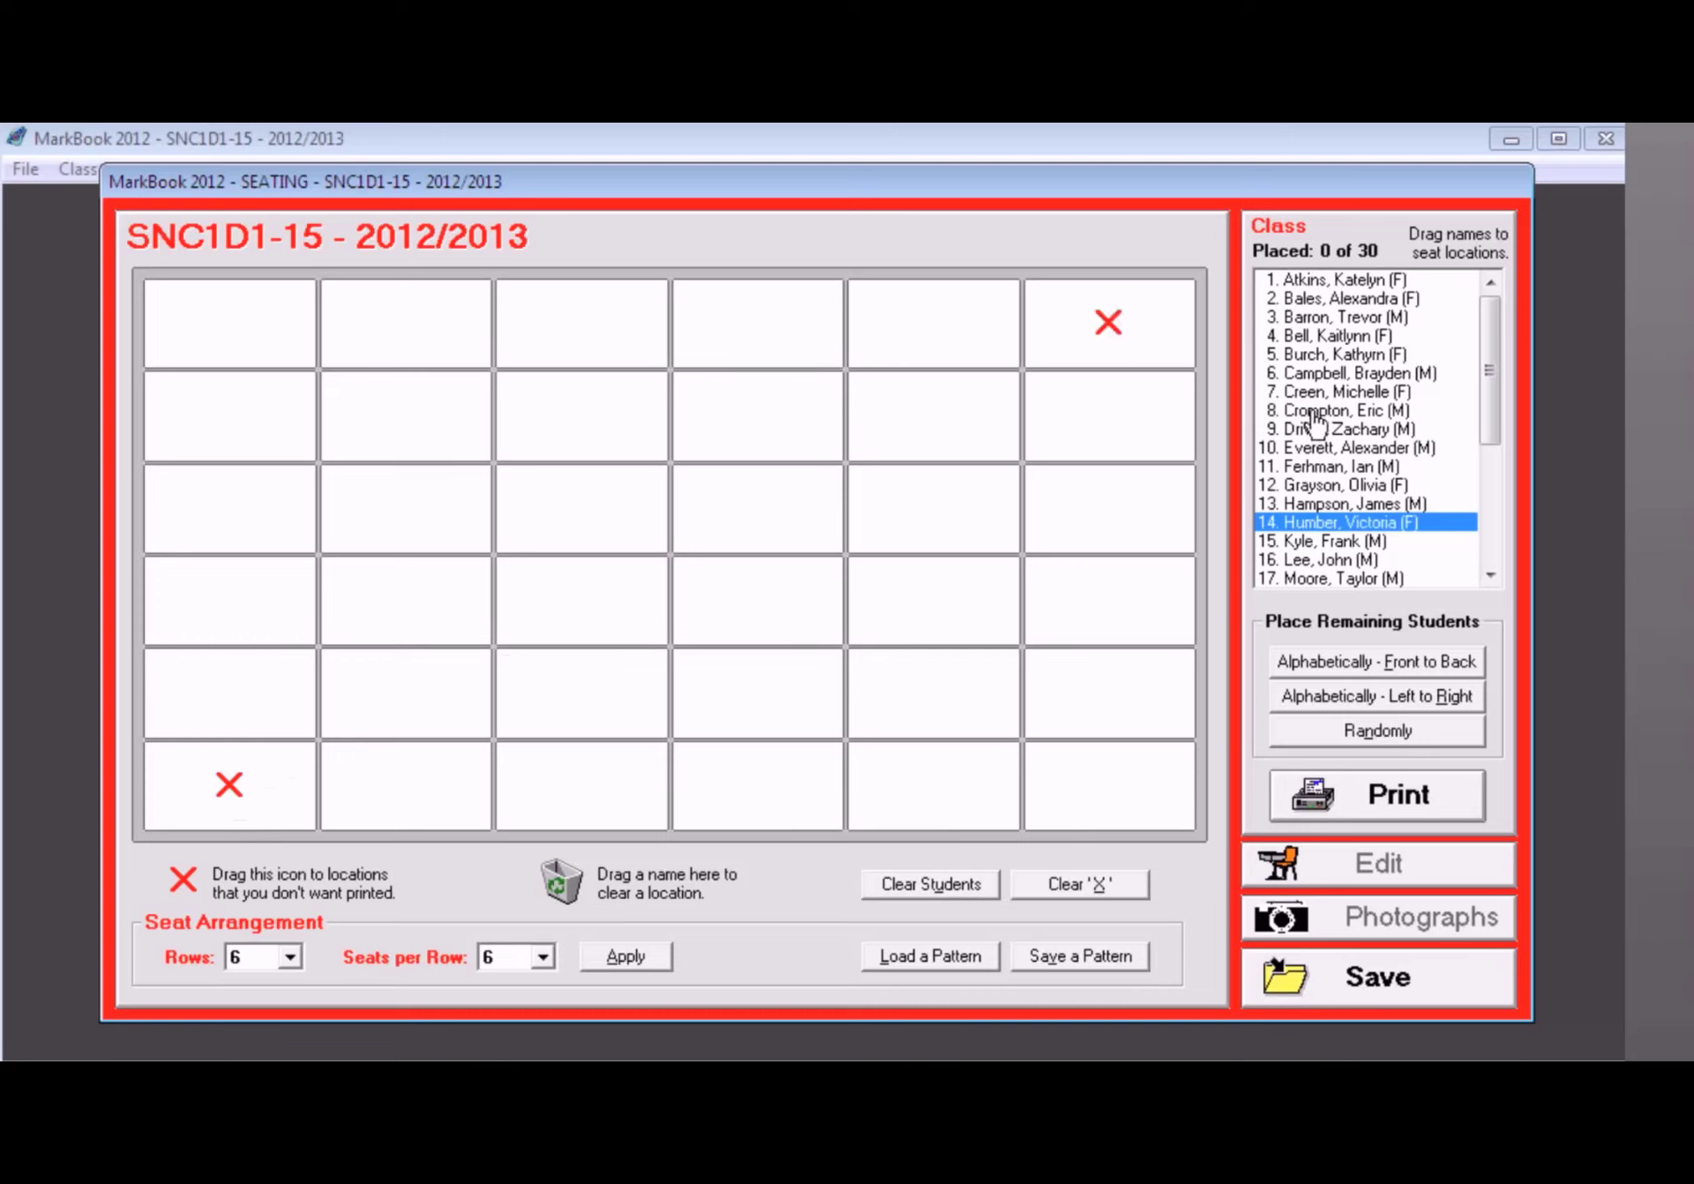
# Place student 8 in the second column's fourth seat and student 16 in the fifth column's fifth seat, and seat the remaining students randomly.
pyautogui.moveTo(1314, 411); pyautogui.dragTo(448, 579)
pyautogui.moveTo(1335, 540); pyautogui.dragTo(916, 721)
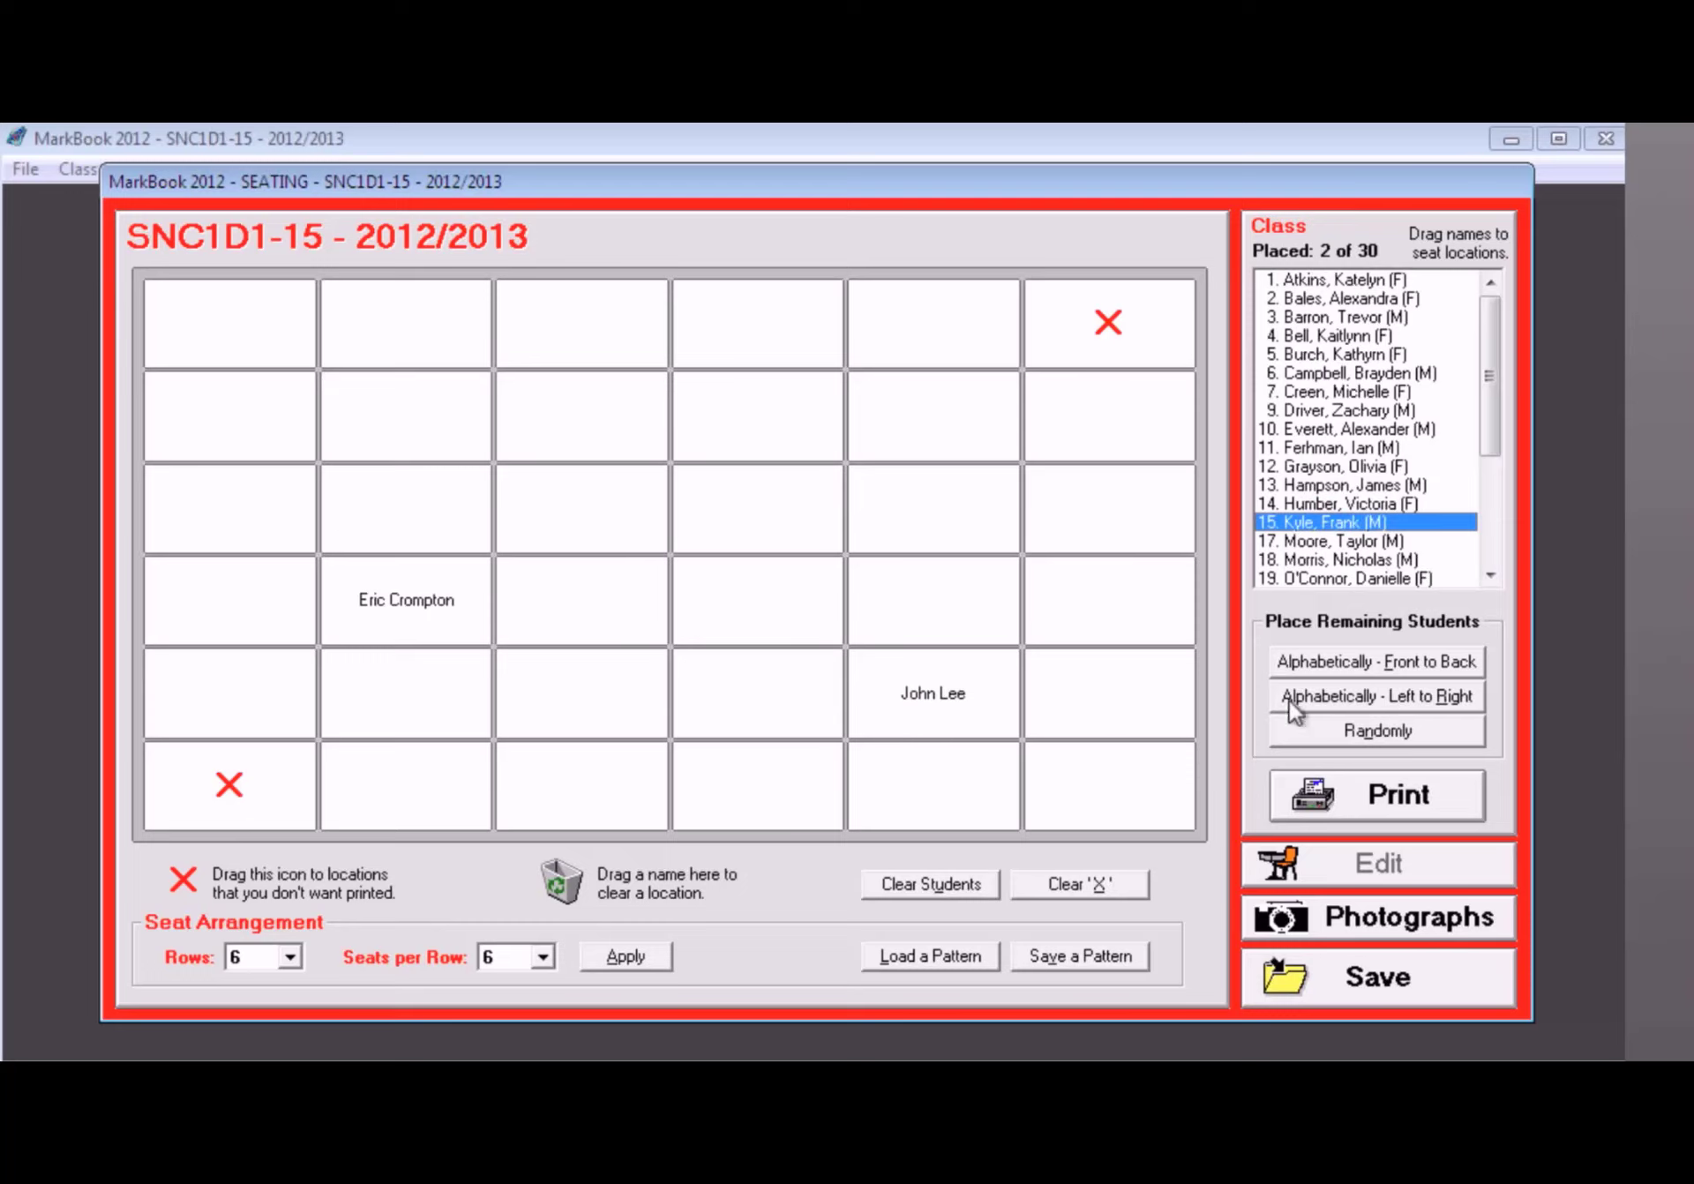
pyautogui.click(1378, 738)
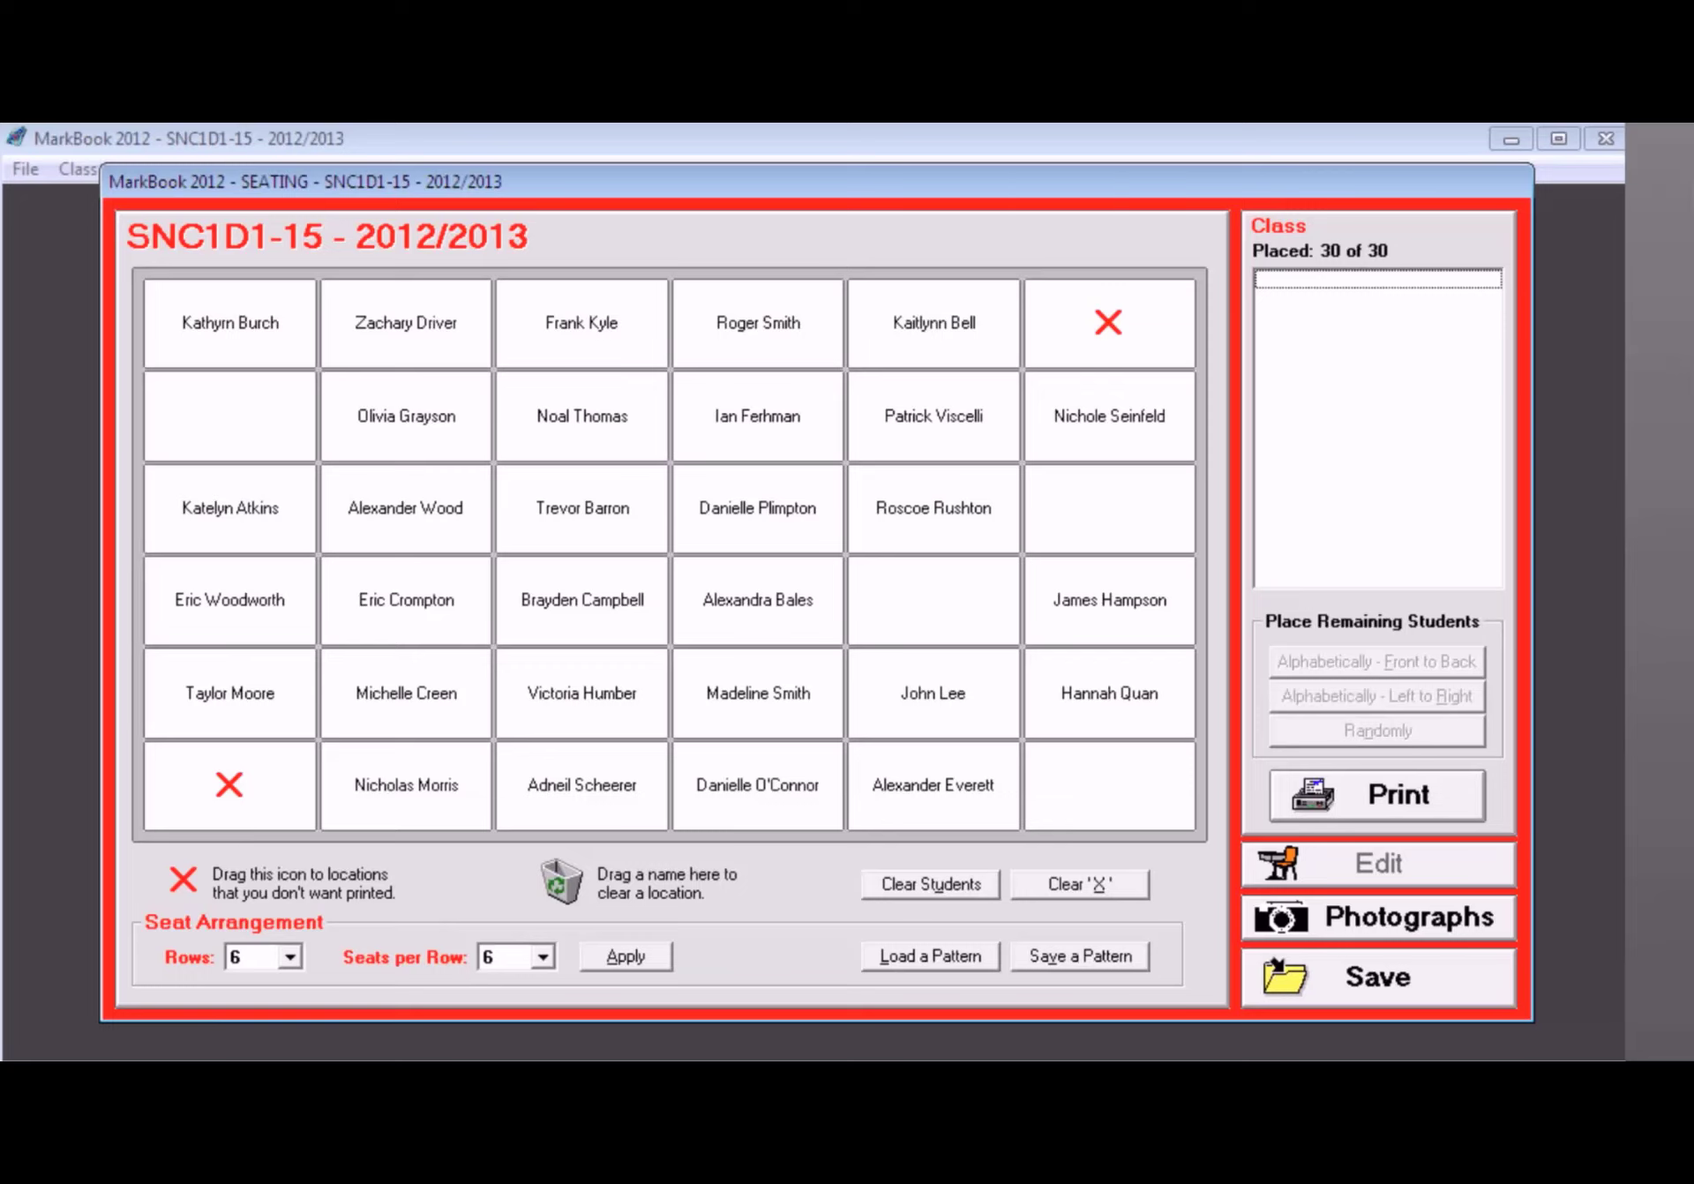
# Generate the seating chart printout with the existing check box settings and examine it at a larger zoom.
pyautogui.click(1399, 792)
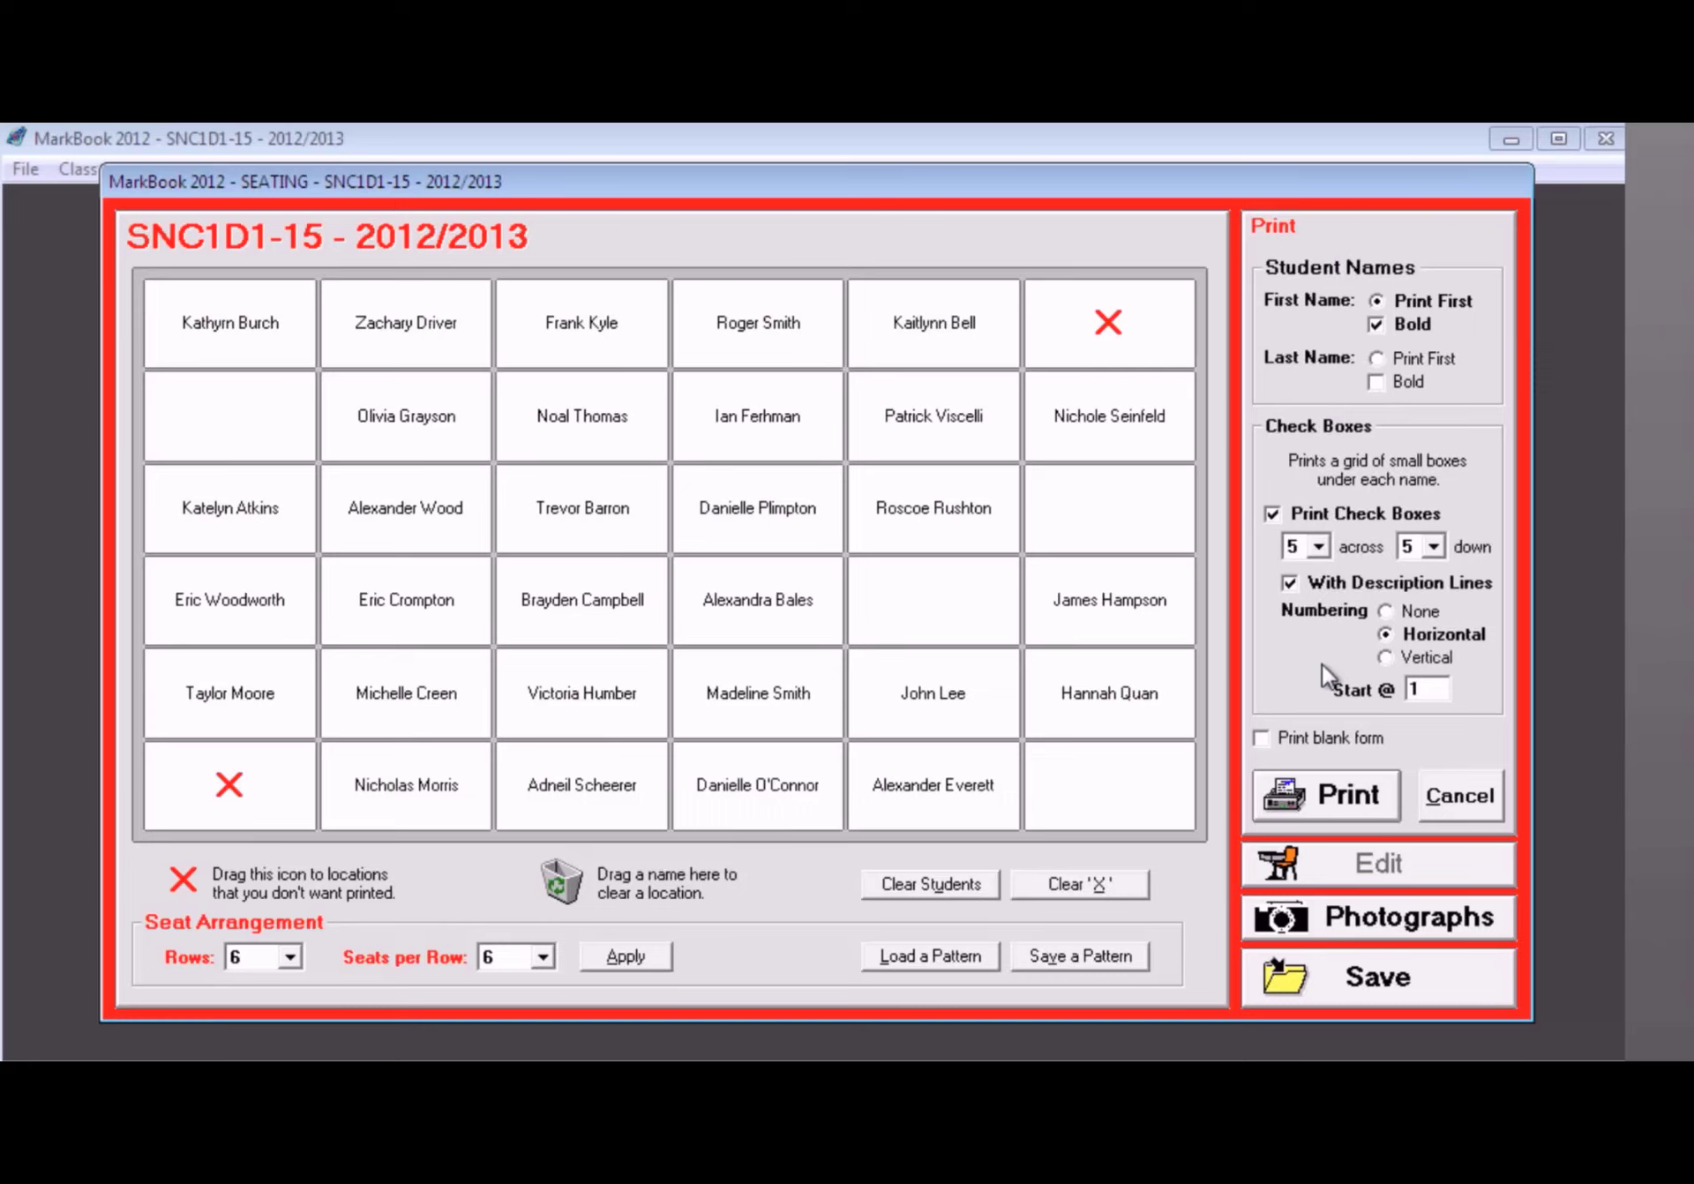
pyautogui.click(1361, 797)
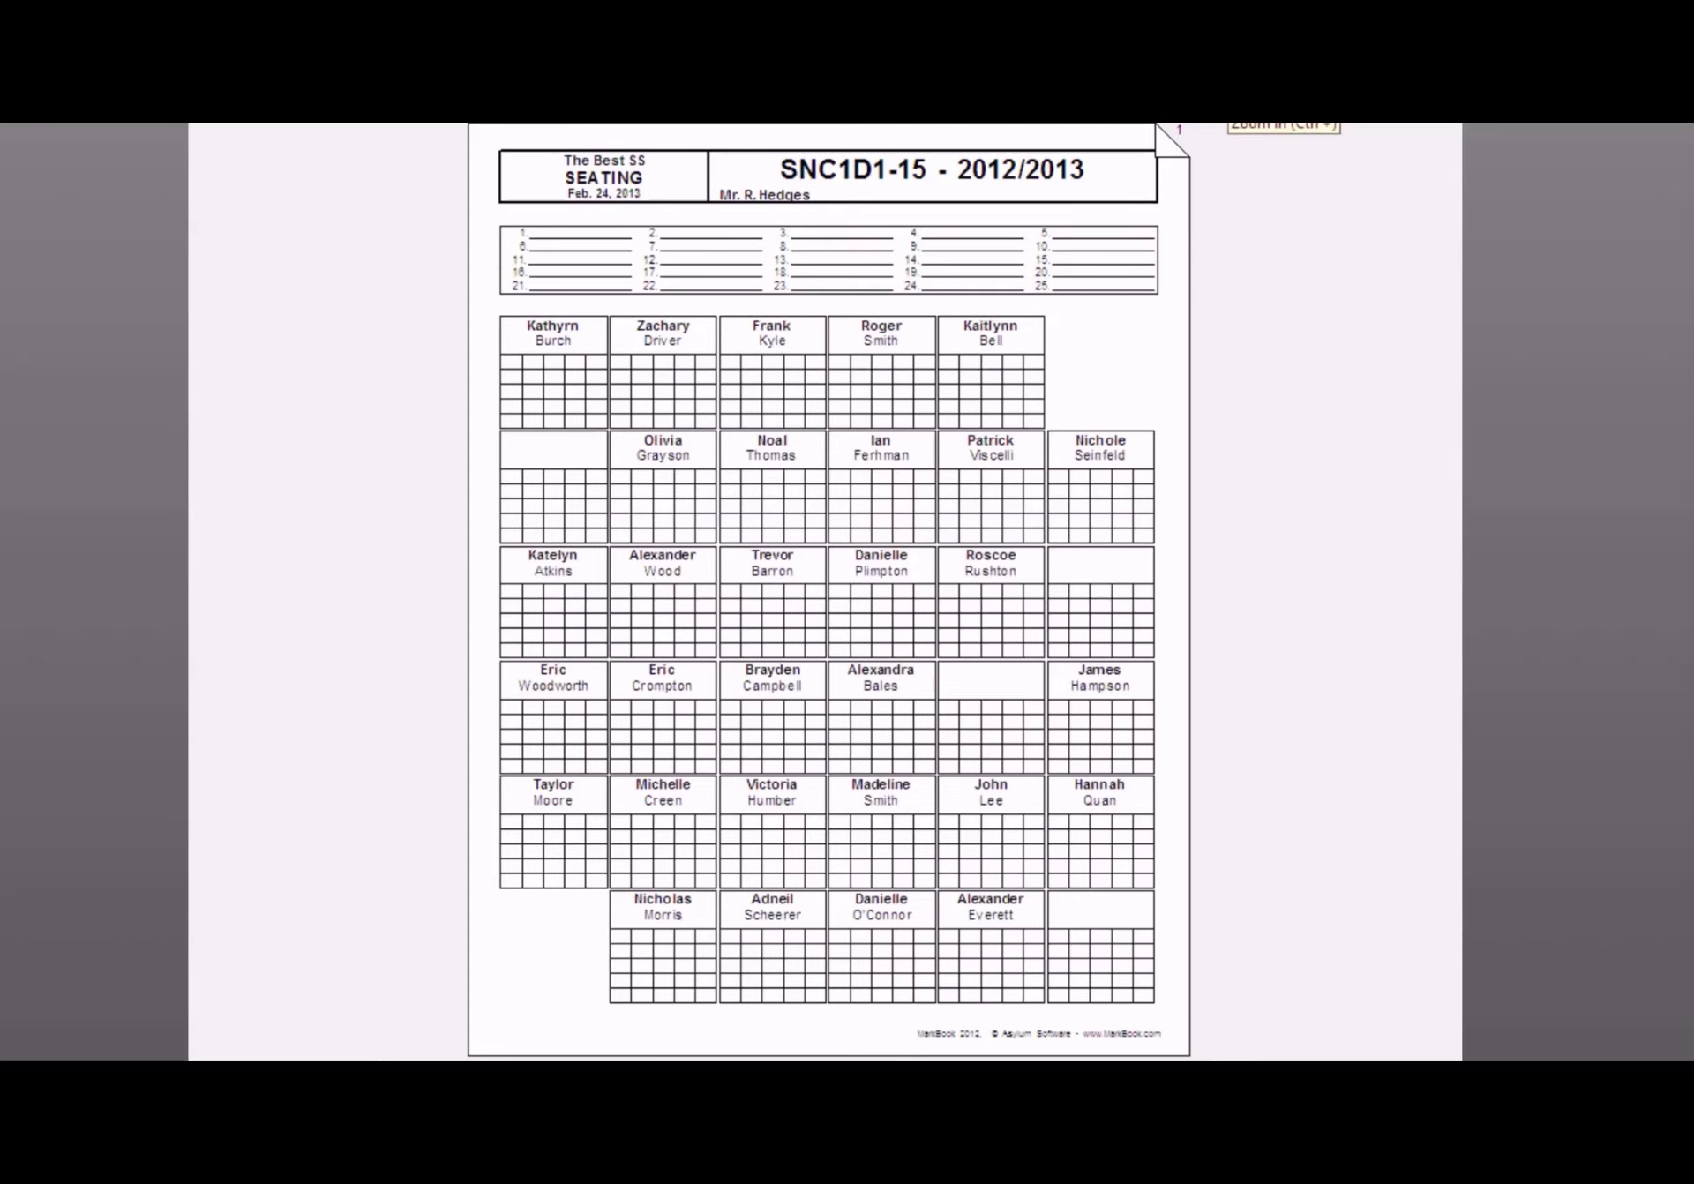
pyautogui.hotkey('ctrl', '+')
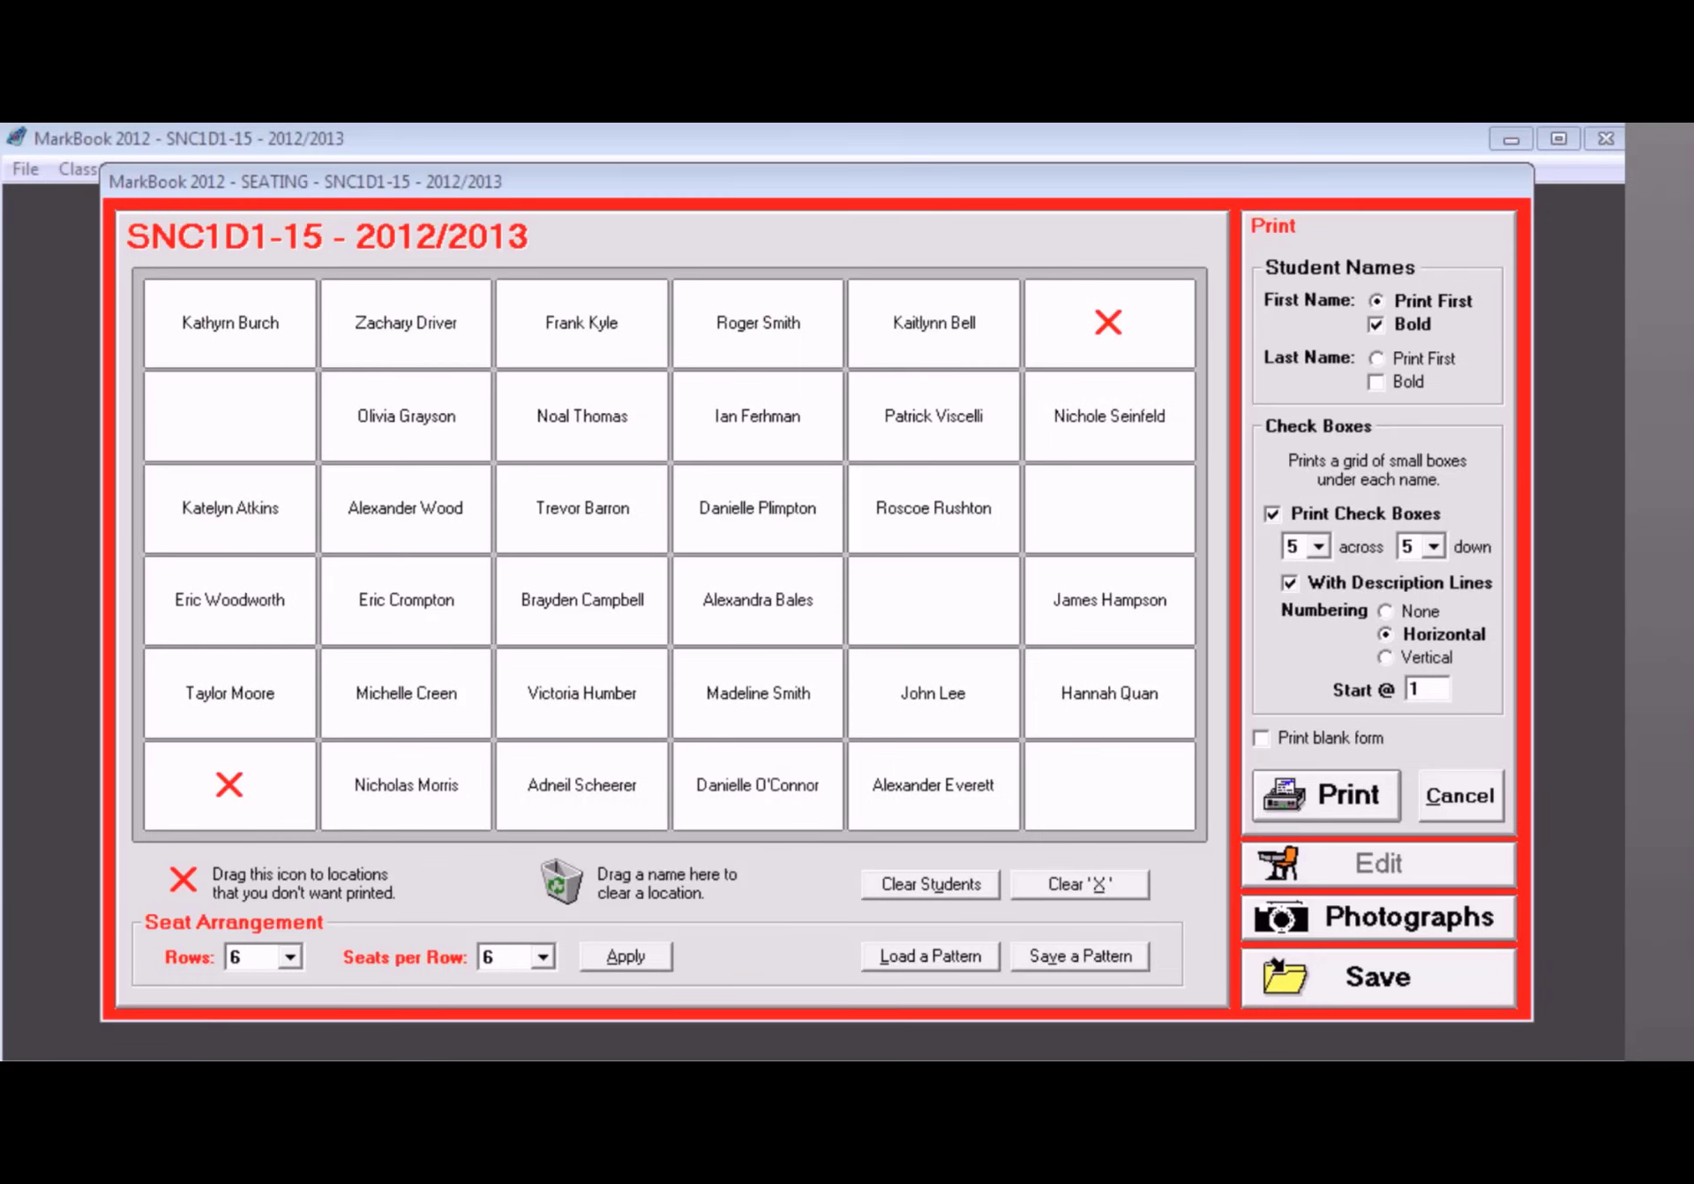
# Configure the printed check boxes as 6 down, with description lines and numbering starting at 26.
pyautogui.click(1272, 515)
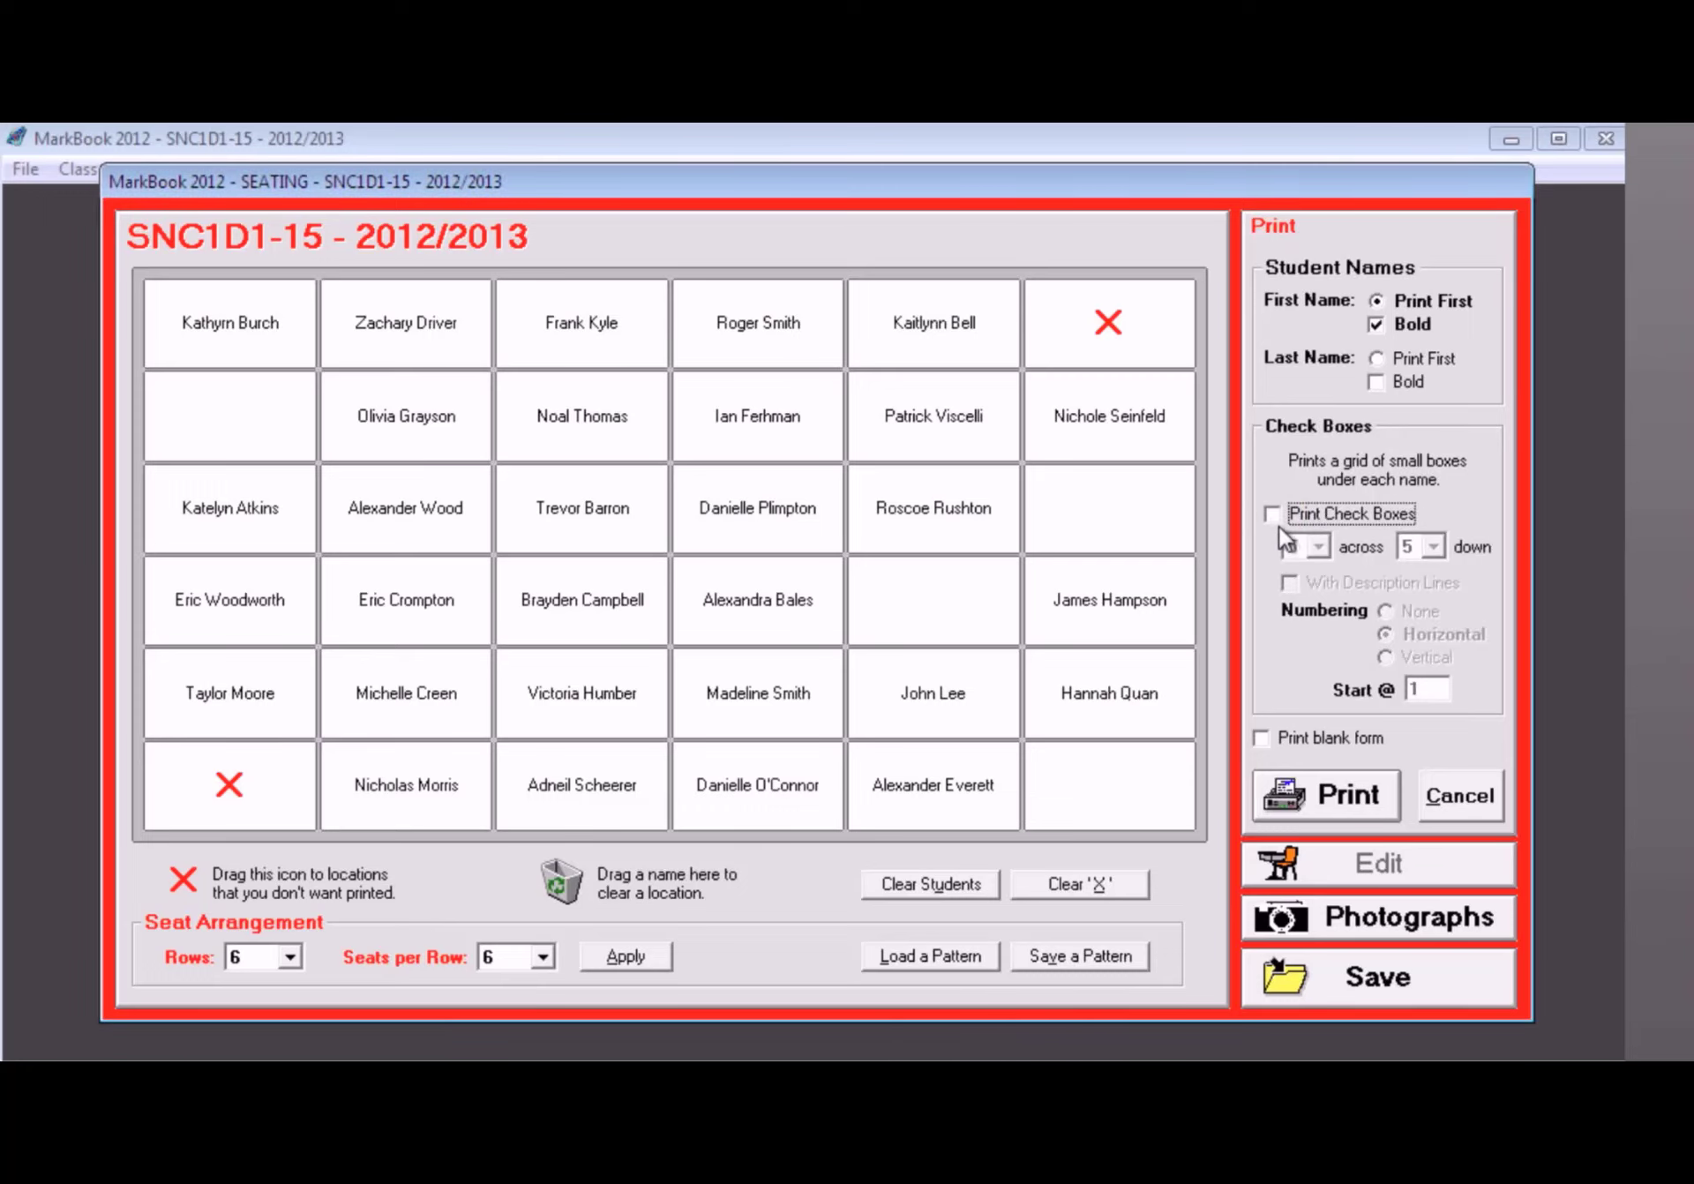
pyautogui.click(1274, 516)
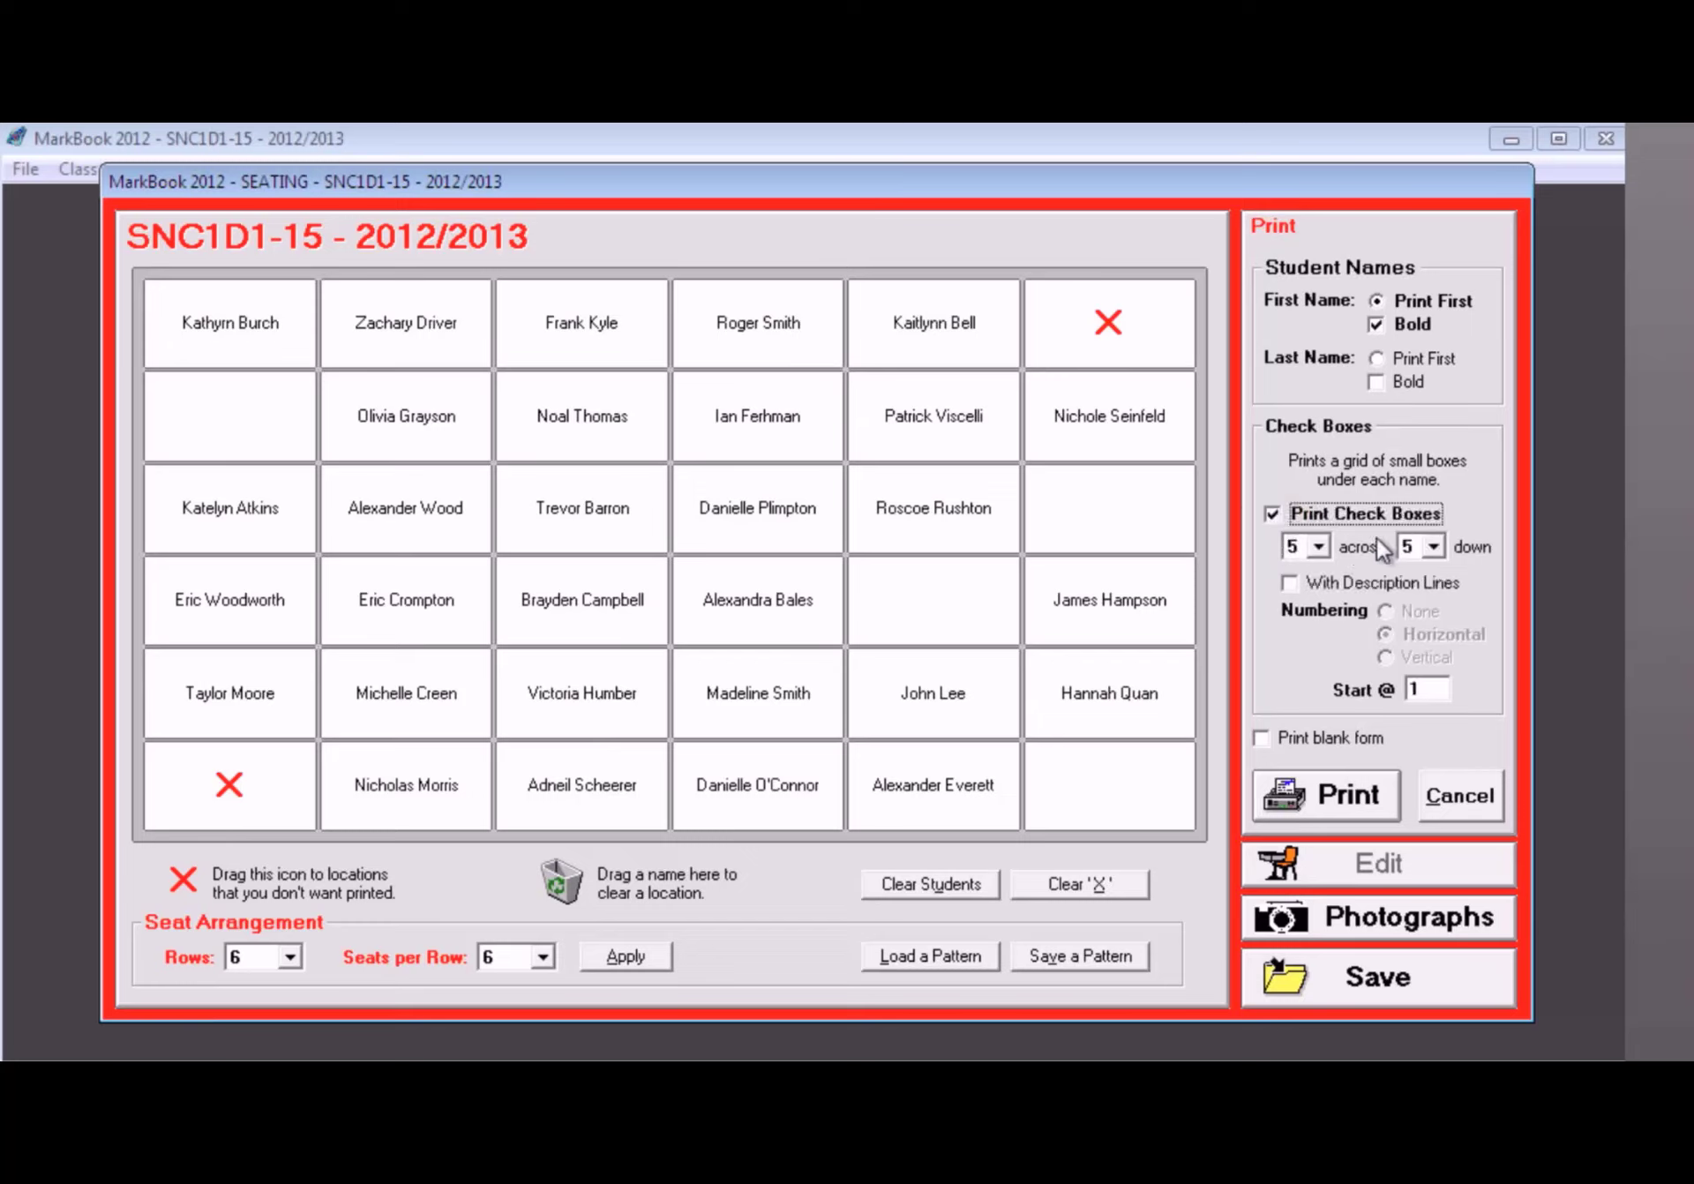
pyautogui.click(1435, 545)
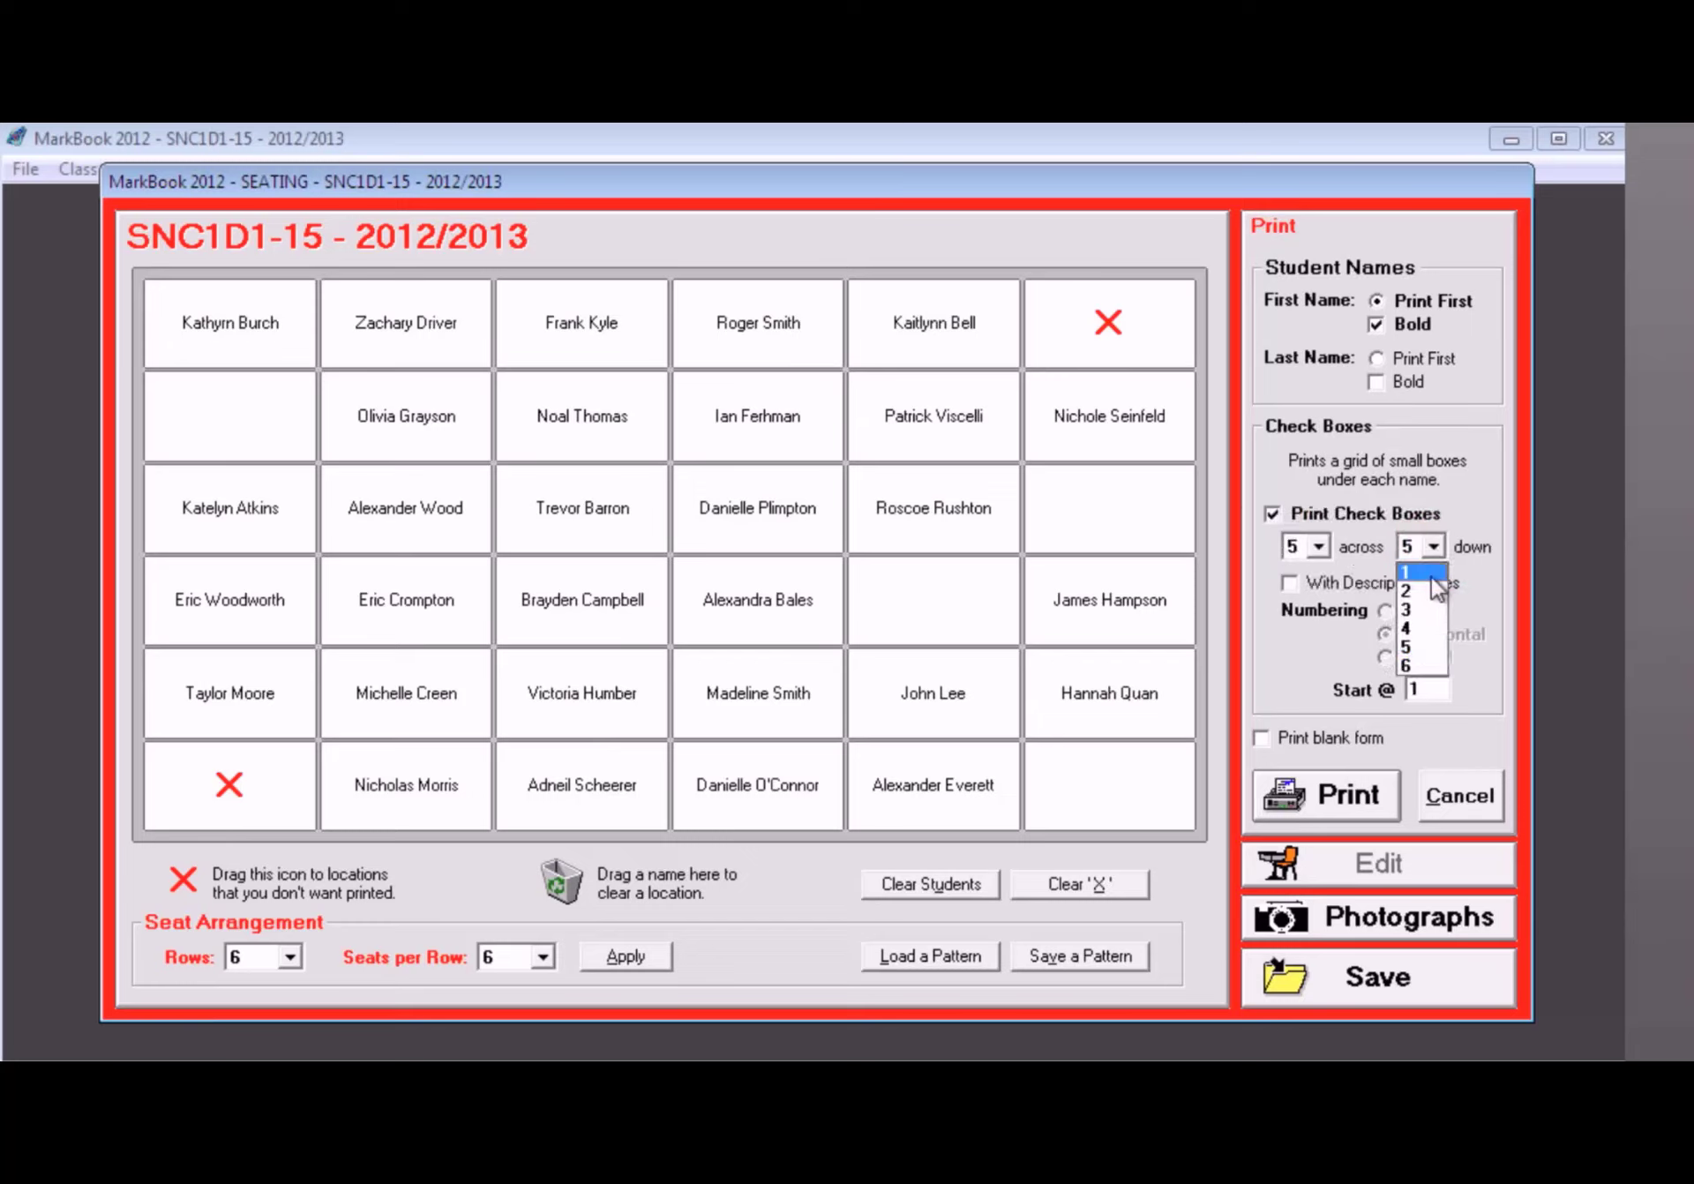
pyautogui.click(1423, 666)
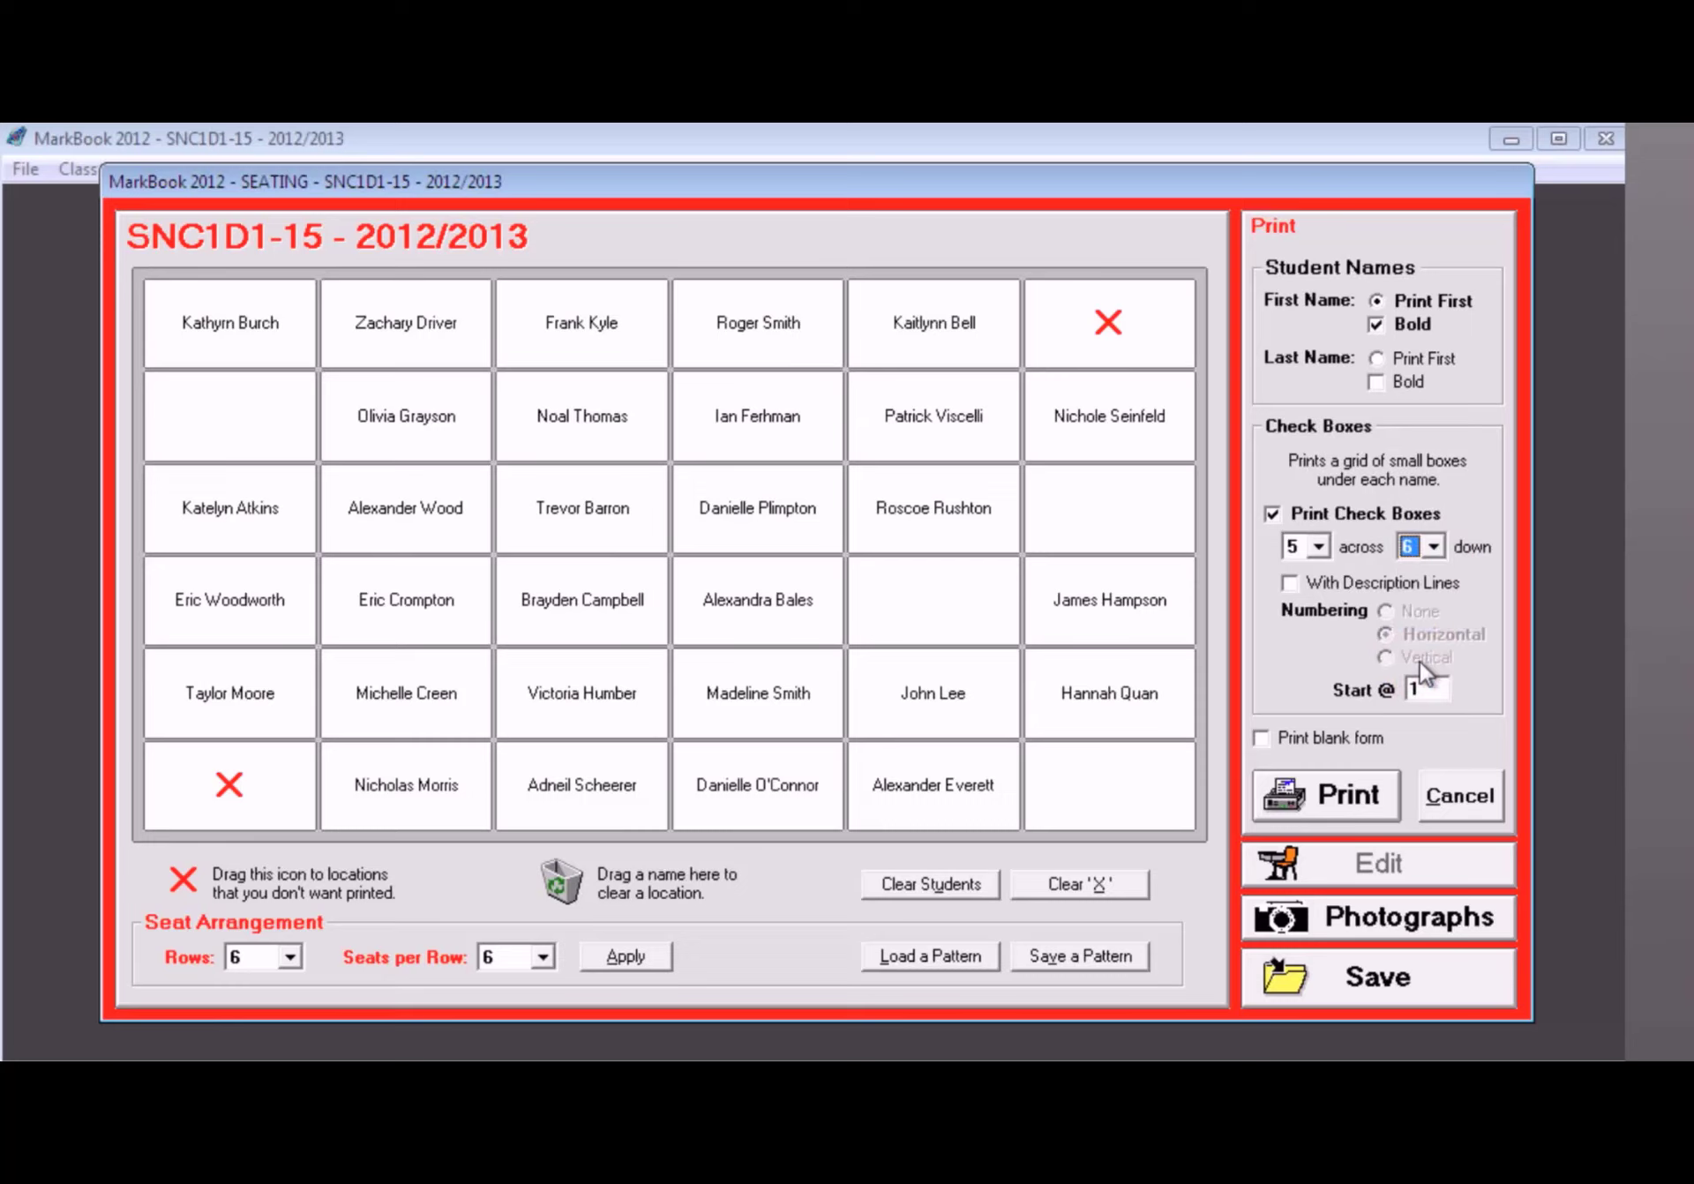
pyautogui.click(1289, 583)
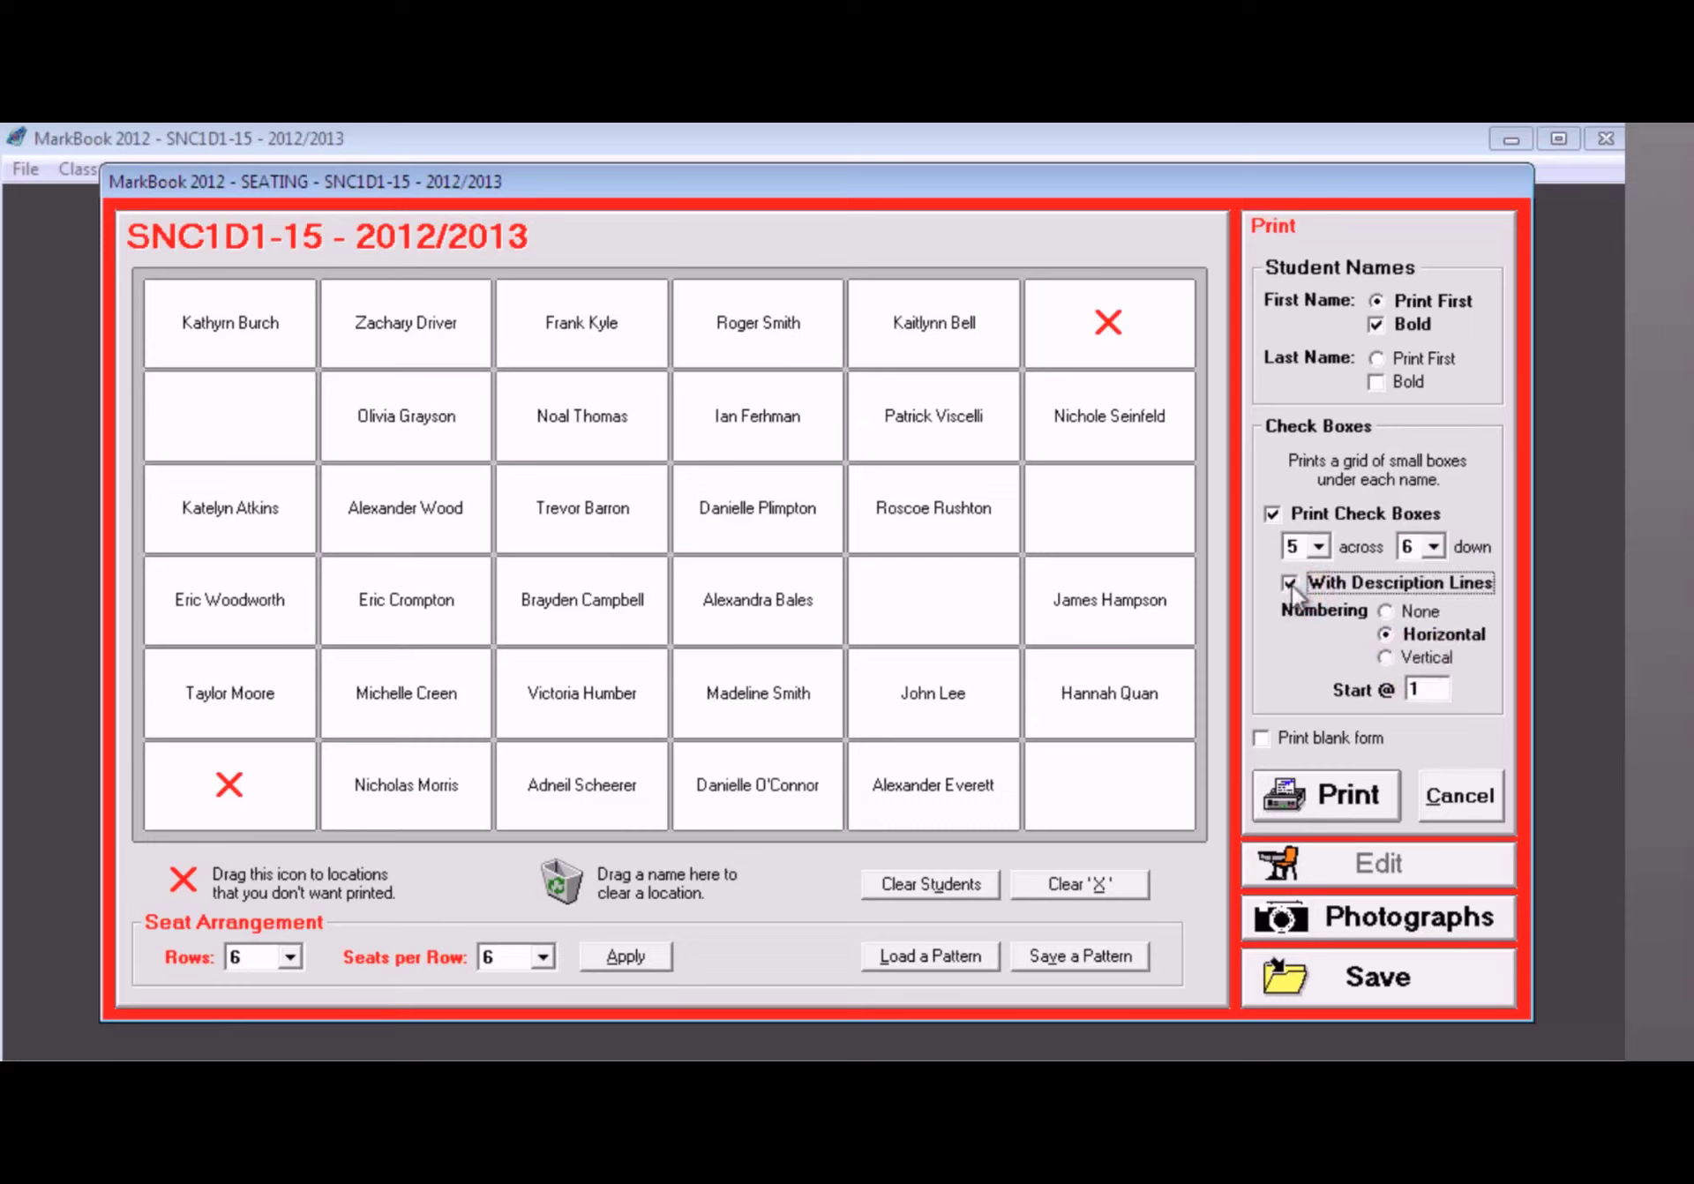
pyautogui.click(1429, 689)
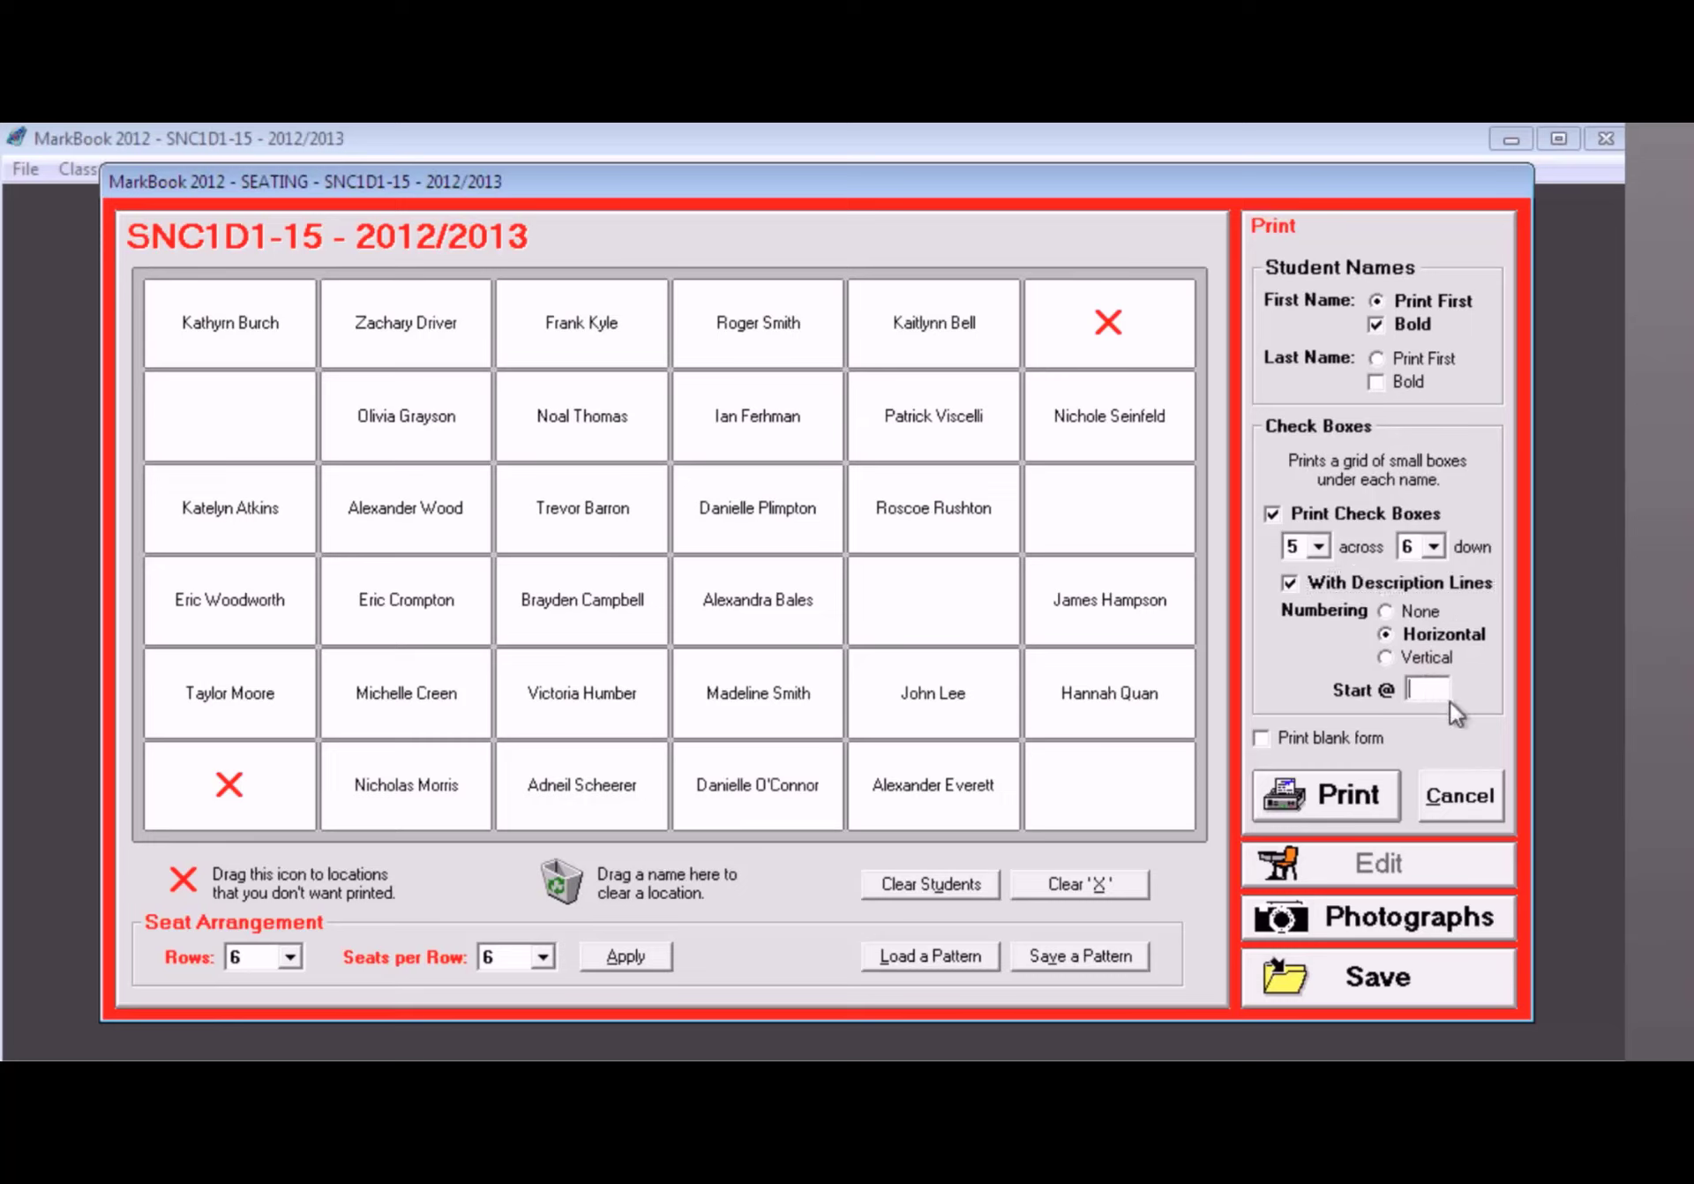
pyautogui.write('26')
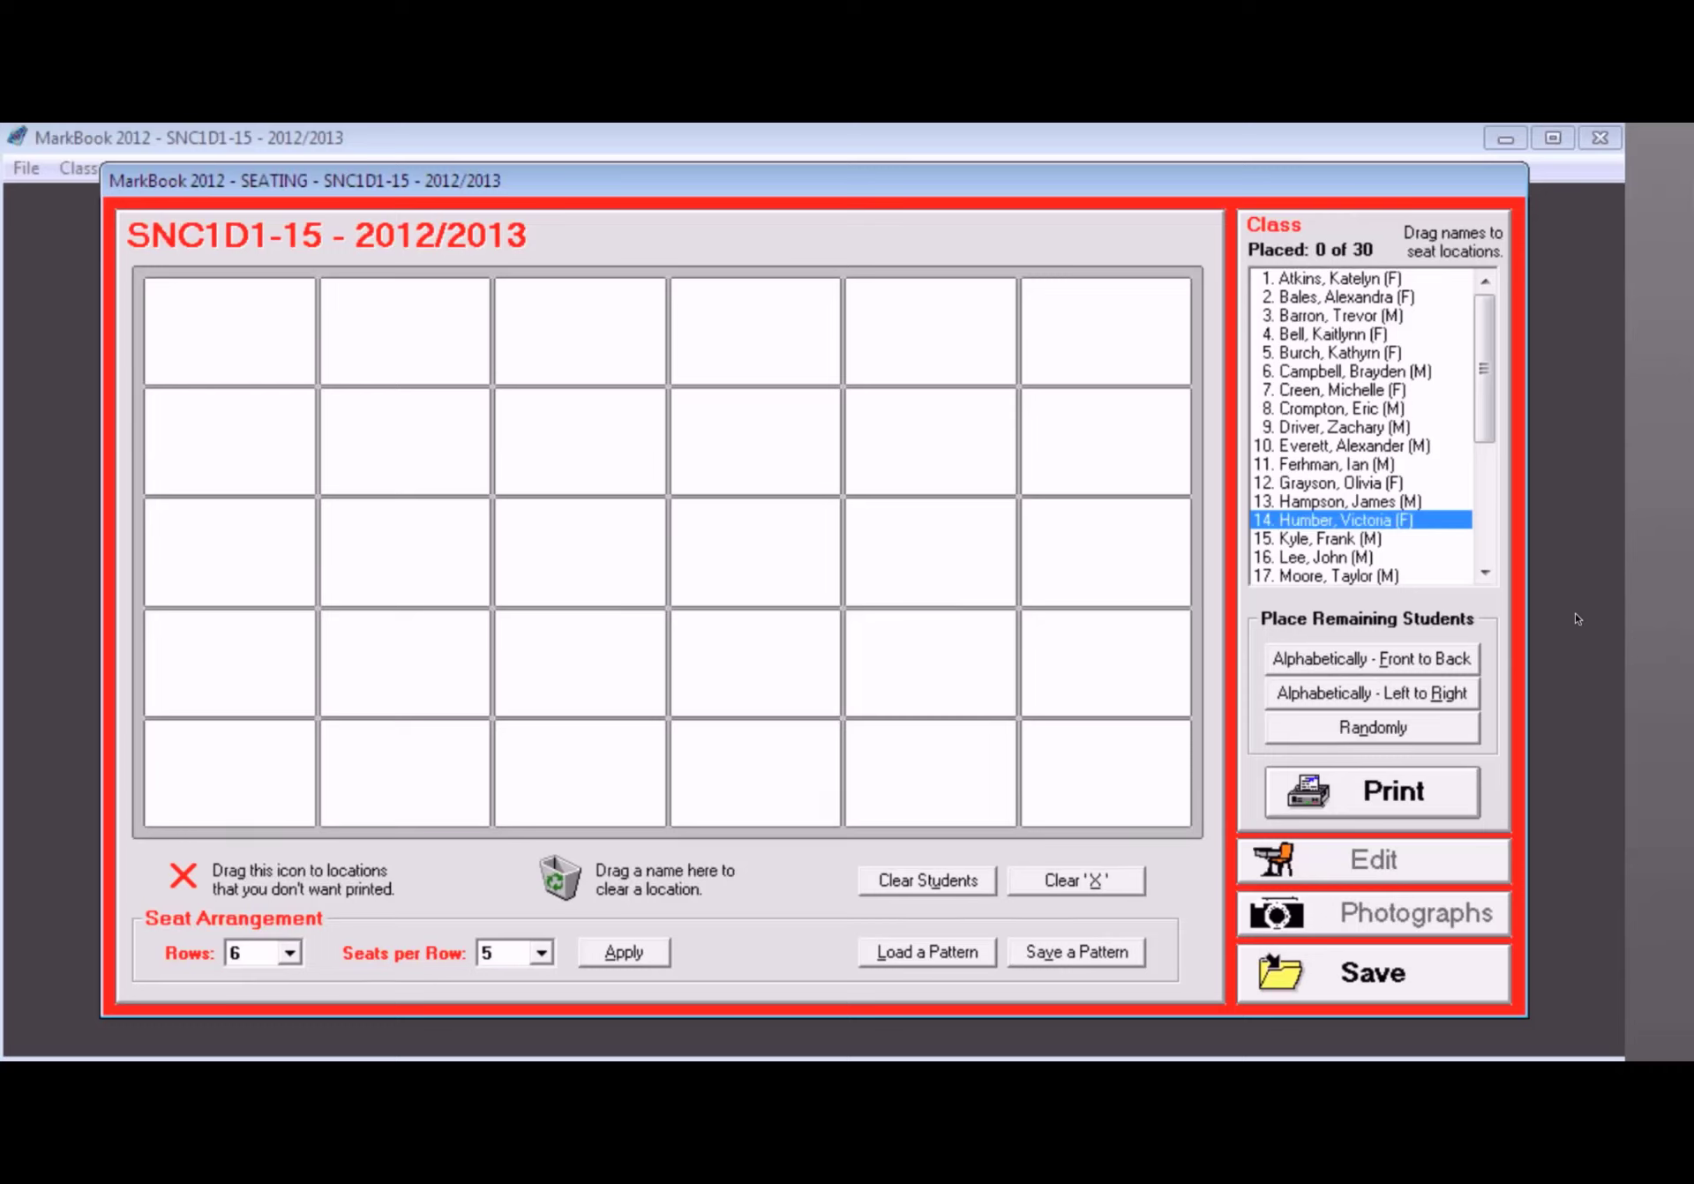
# Set the empty seating chart to 8 rows with 7 seats per row and apply the arrangement.
pyautogui.click(290, 954)
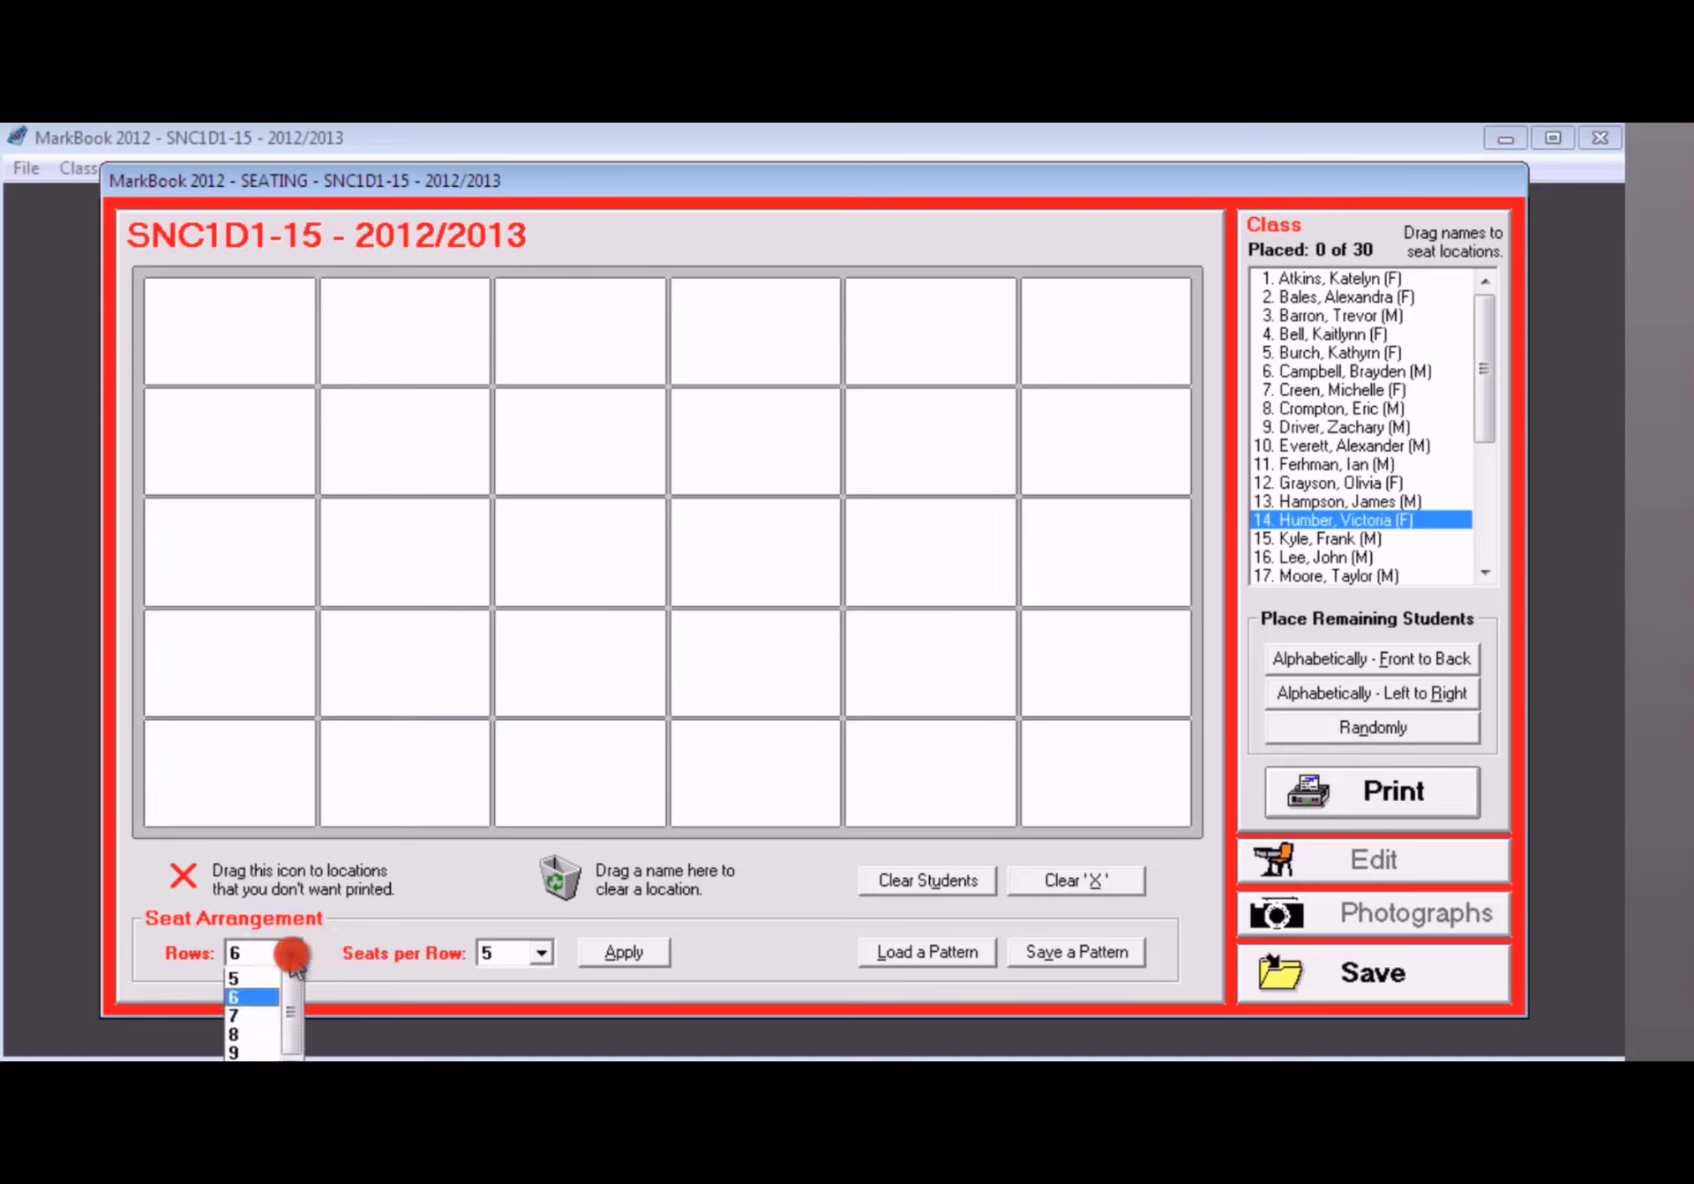
pyautogui.click(256, 1055)
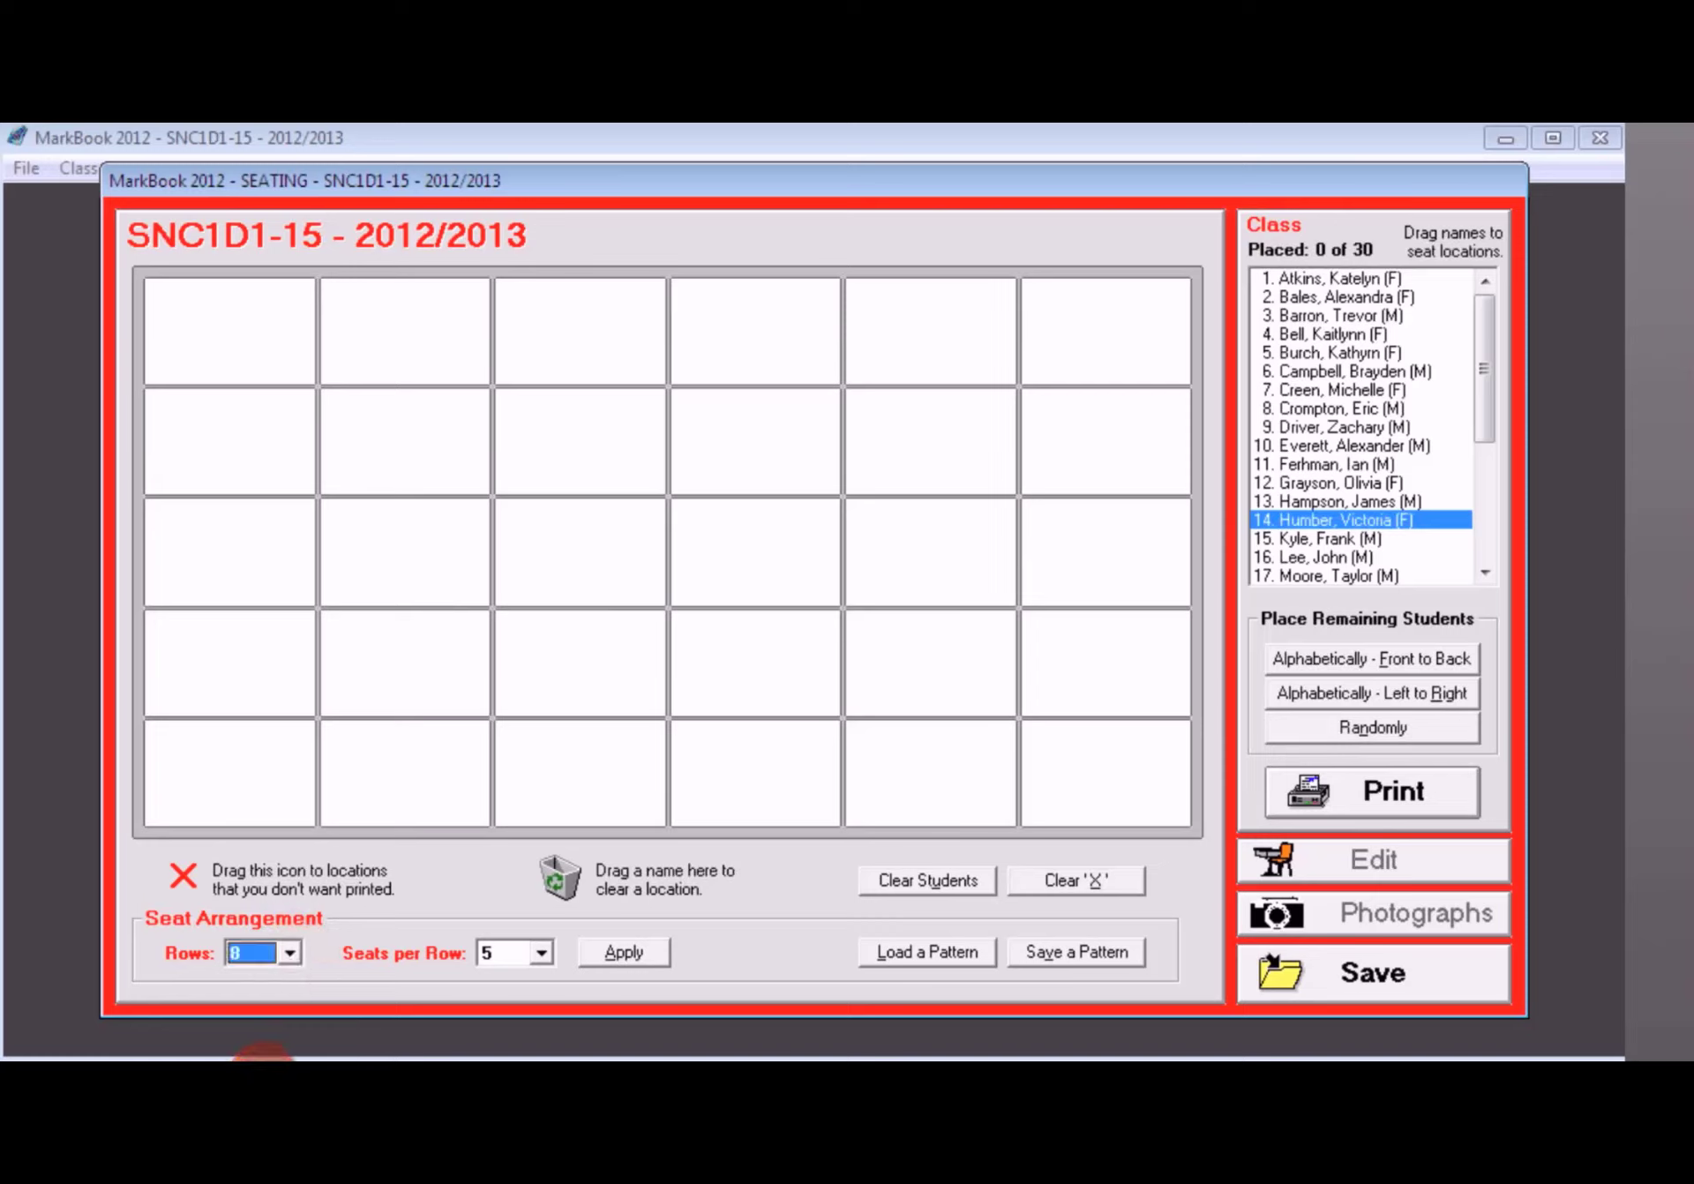
pyautogui.click(544, 954)
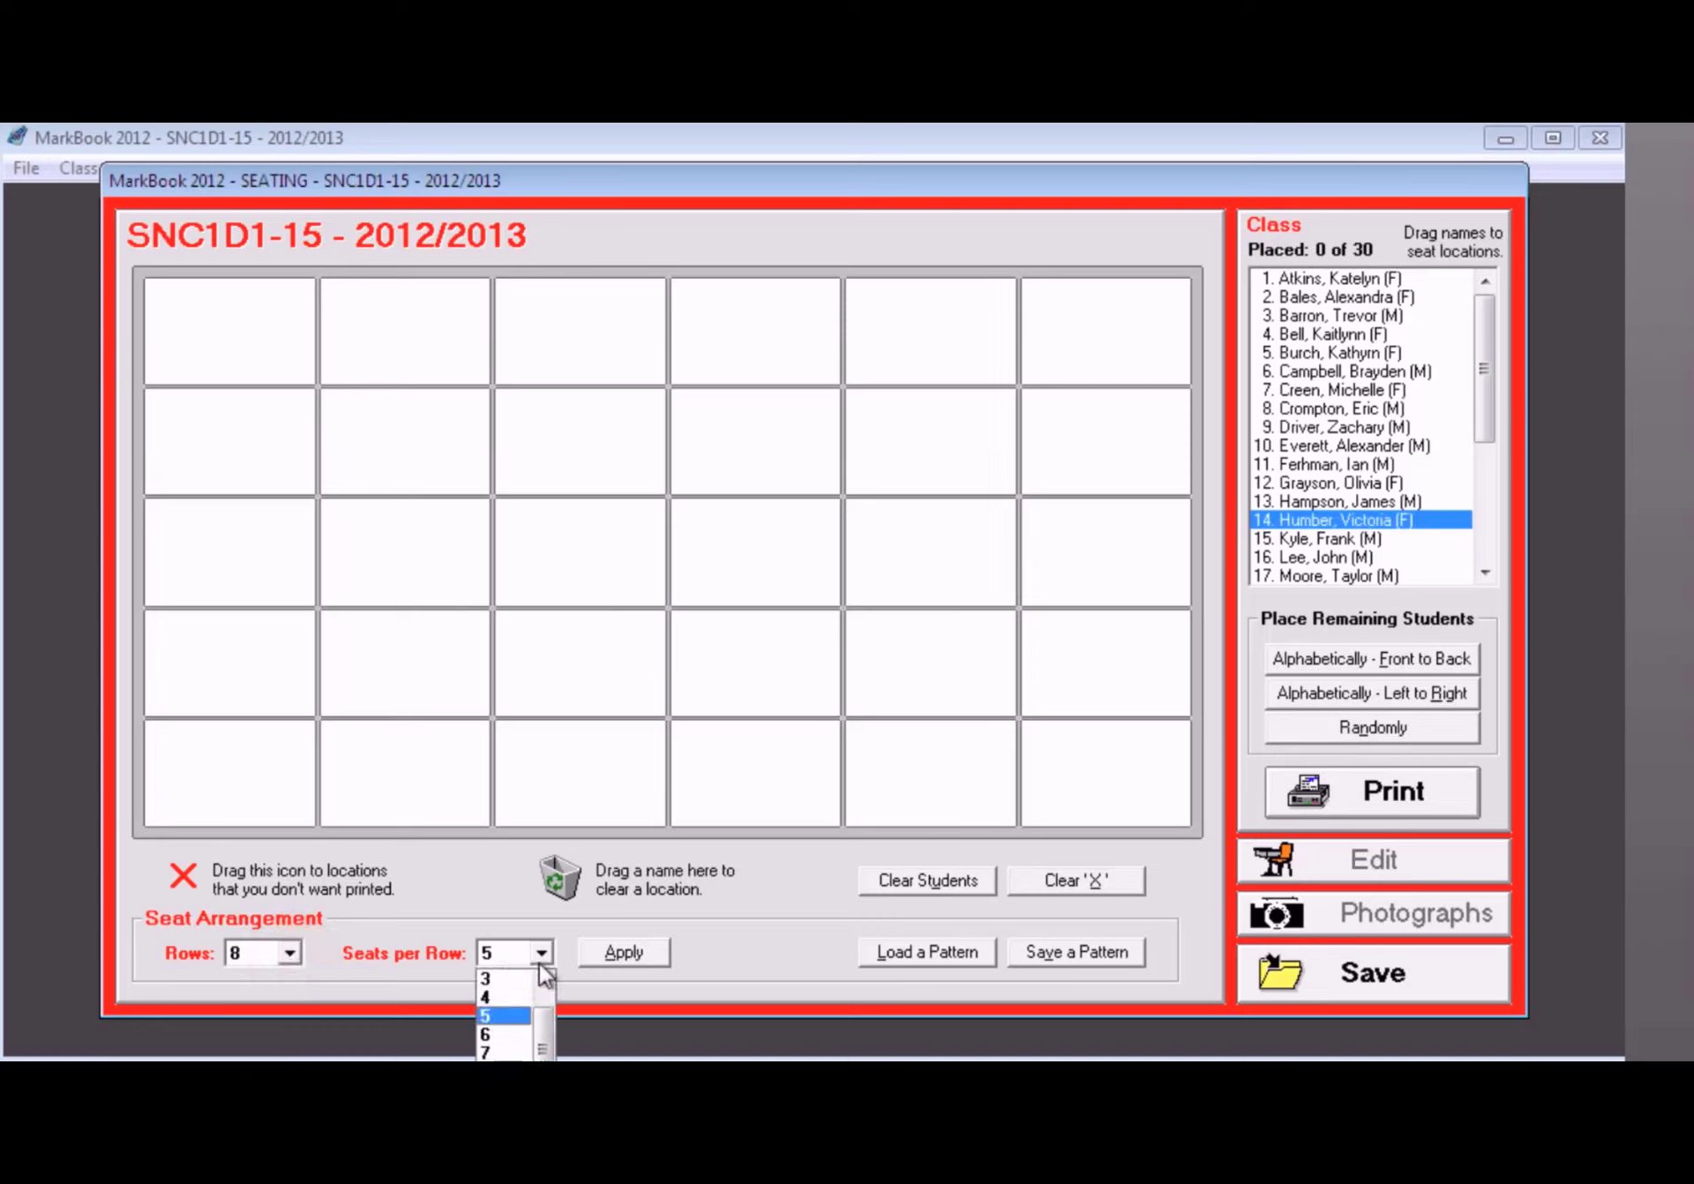
pyautogui.click(516, 1053)
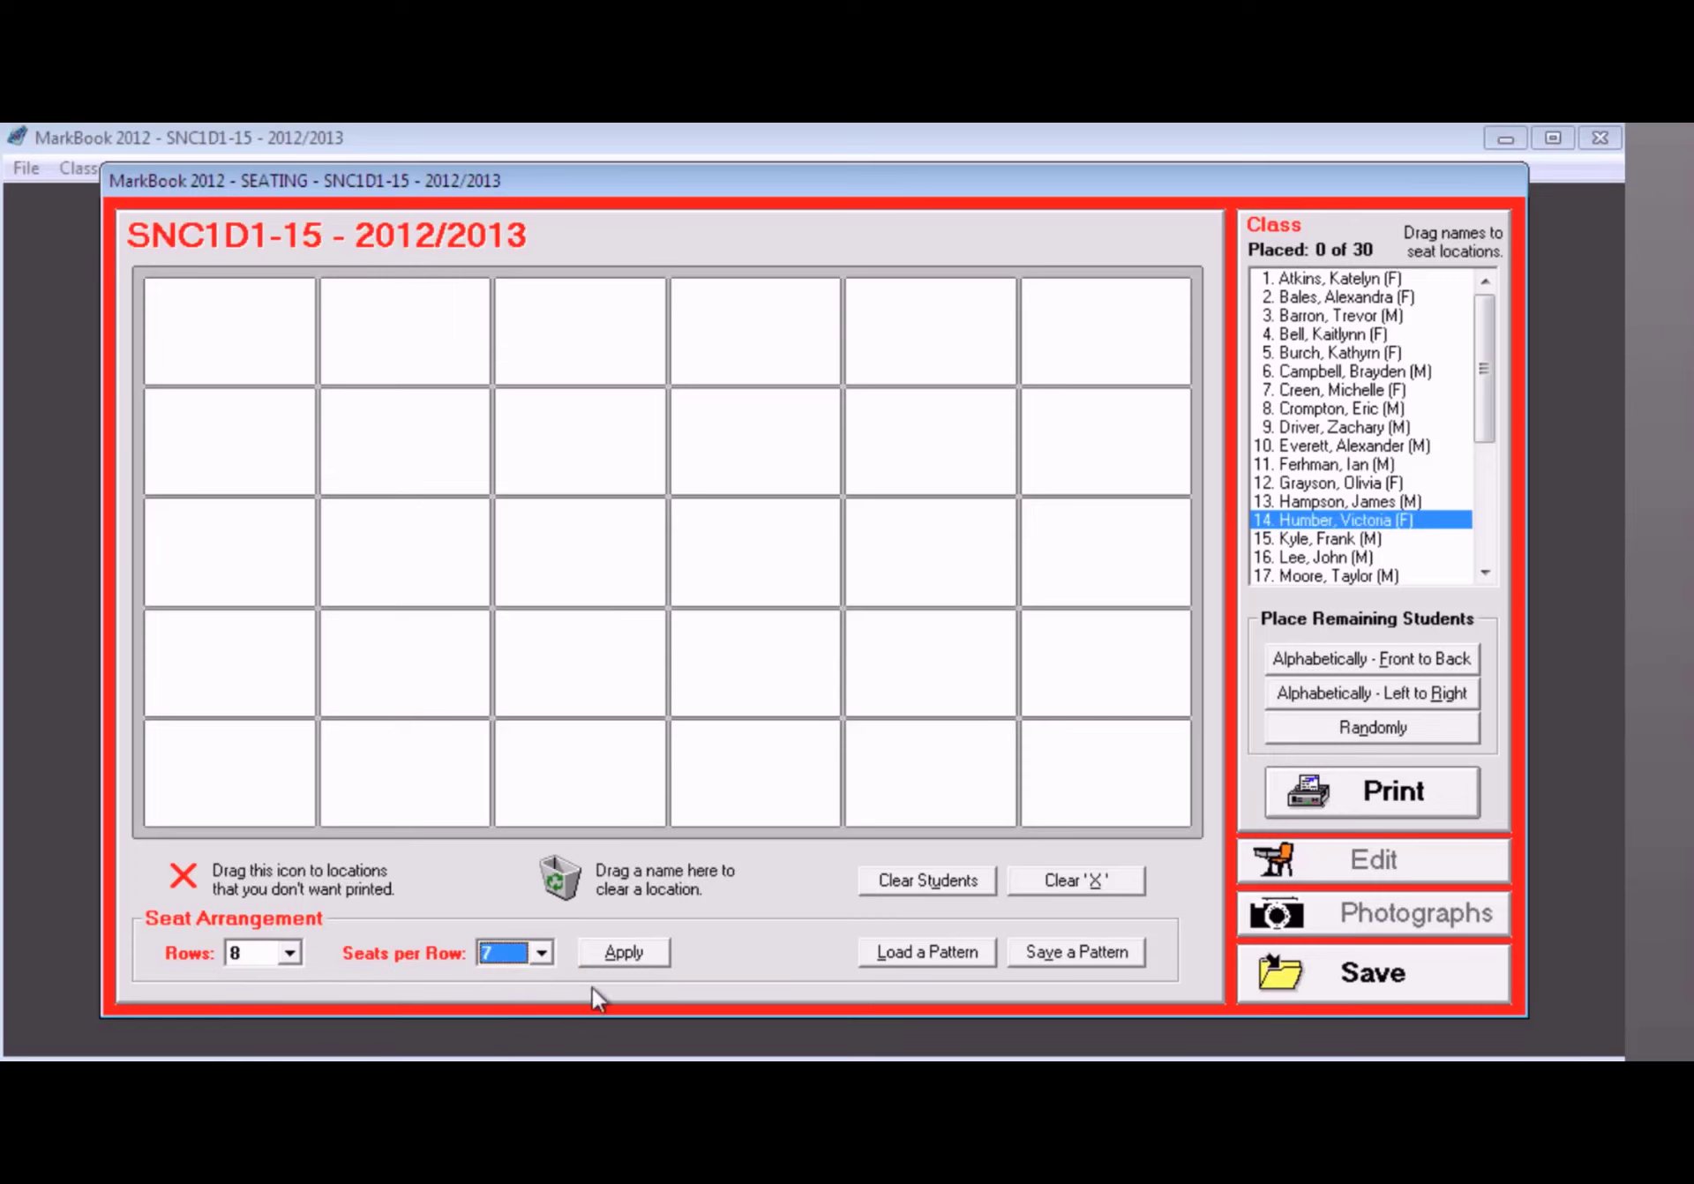
pyautogui.click(622, 953)
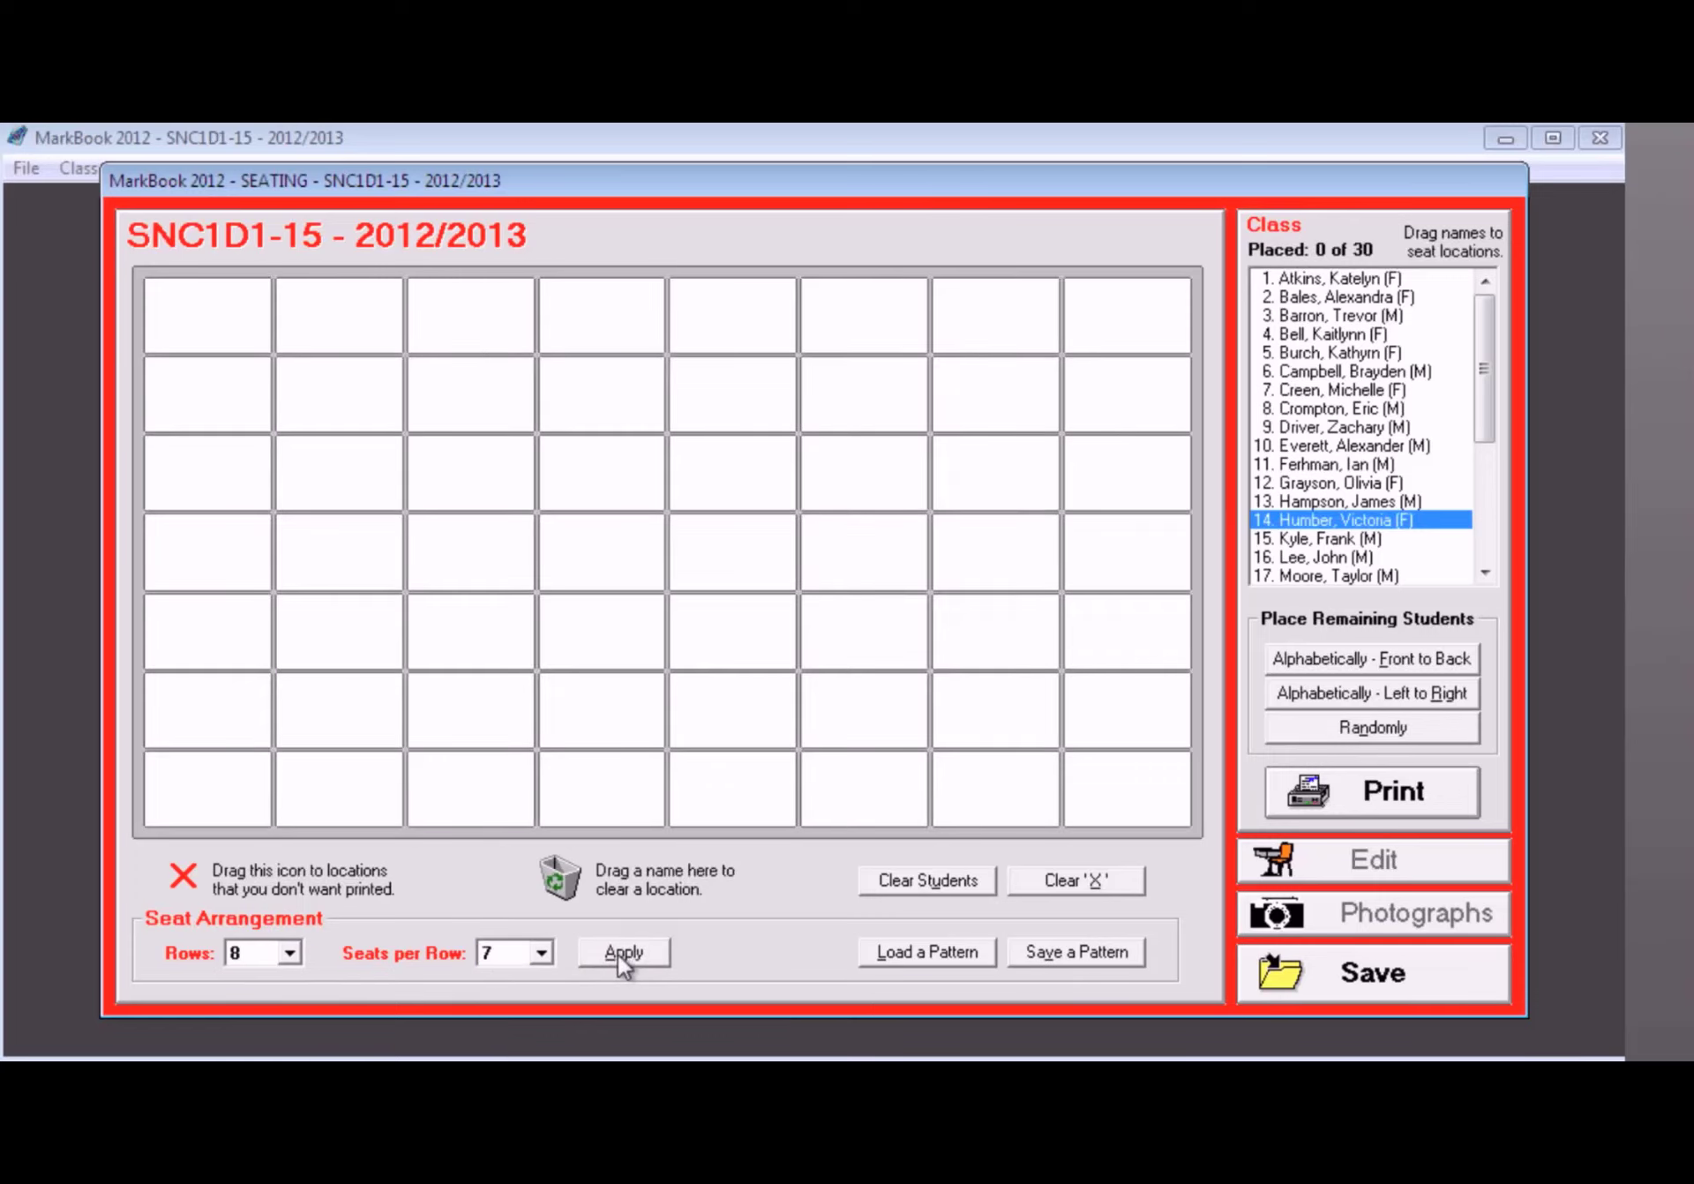
# Block aisles with X marks along the fourth horizontal line, above it in columns 1, 4, 5 and 8, and below it in columns 3 and 6.
pyautogui.doubleClick(623, 562)
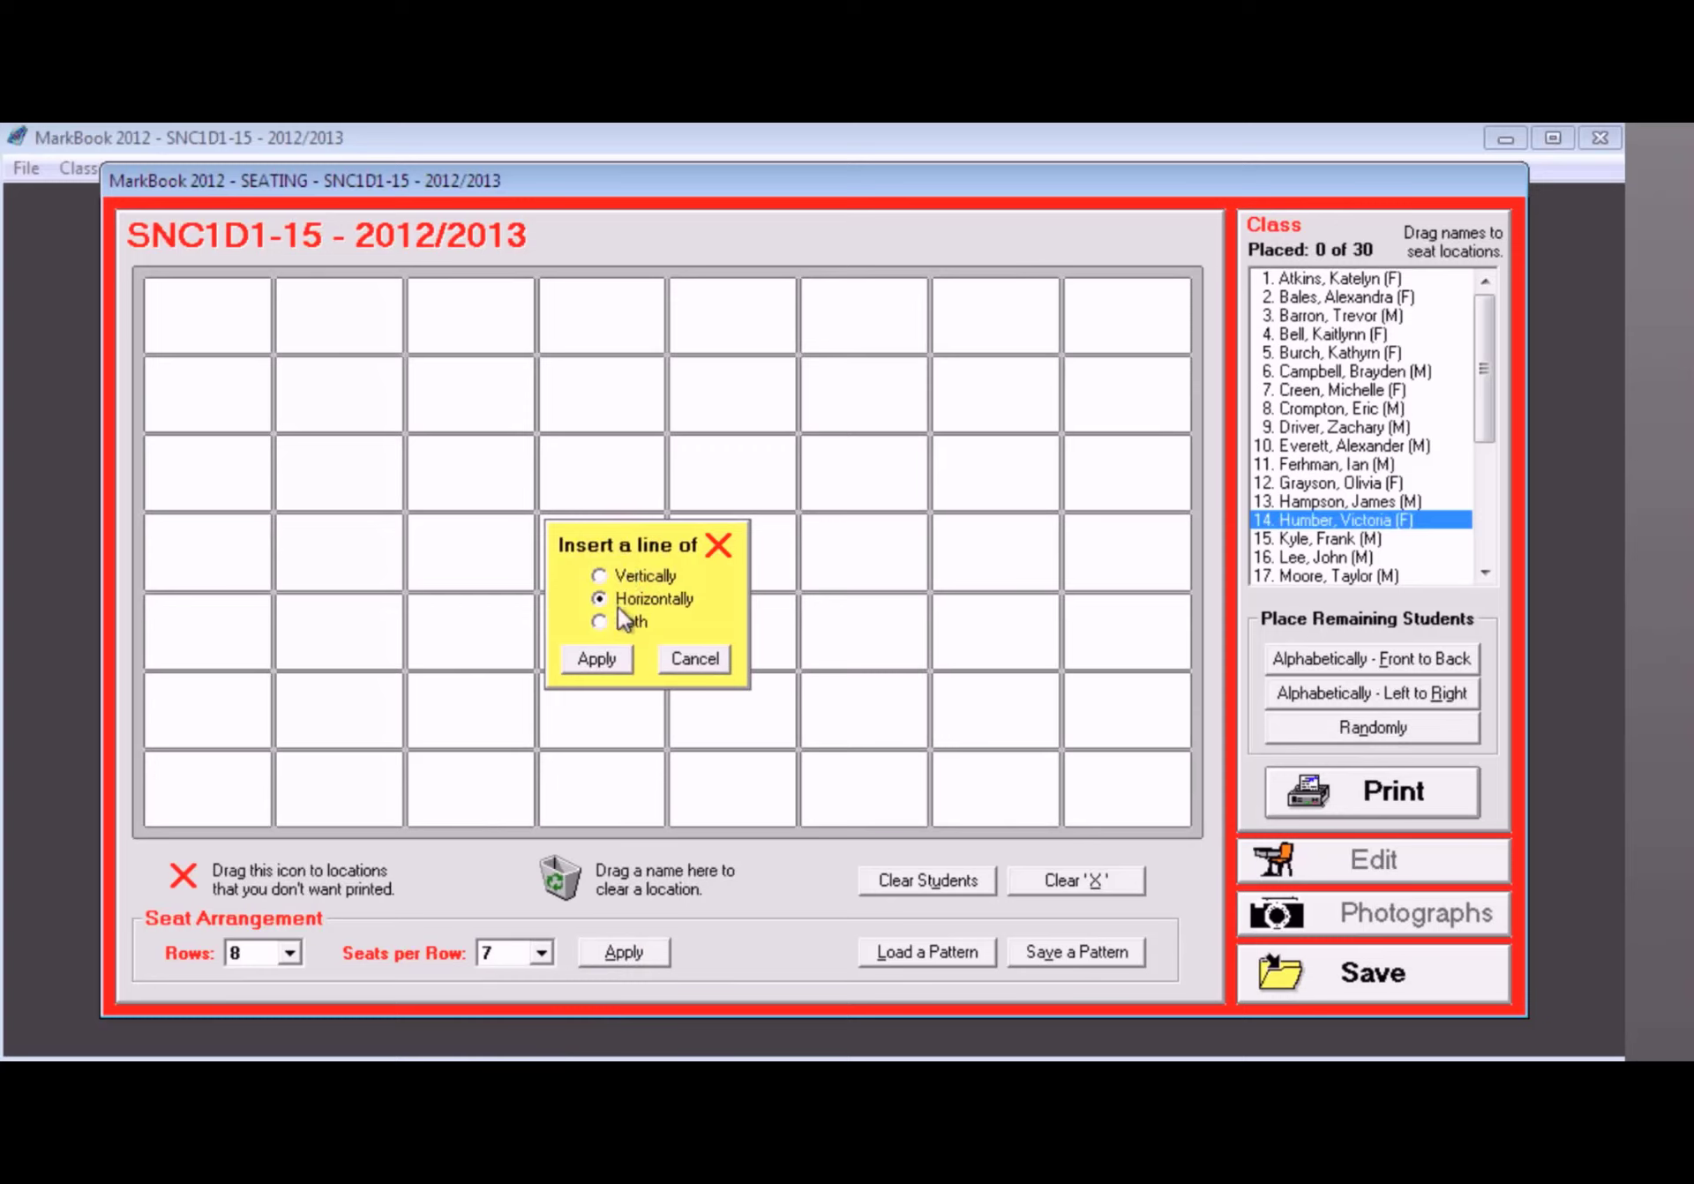
pyautogui.click(598, 658)
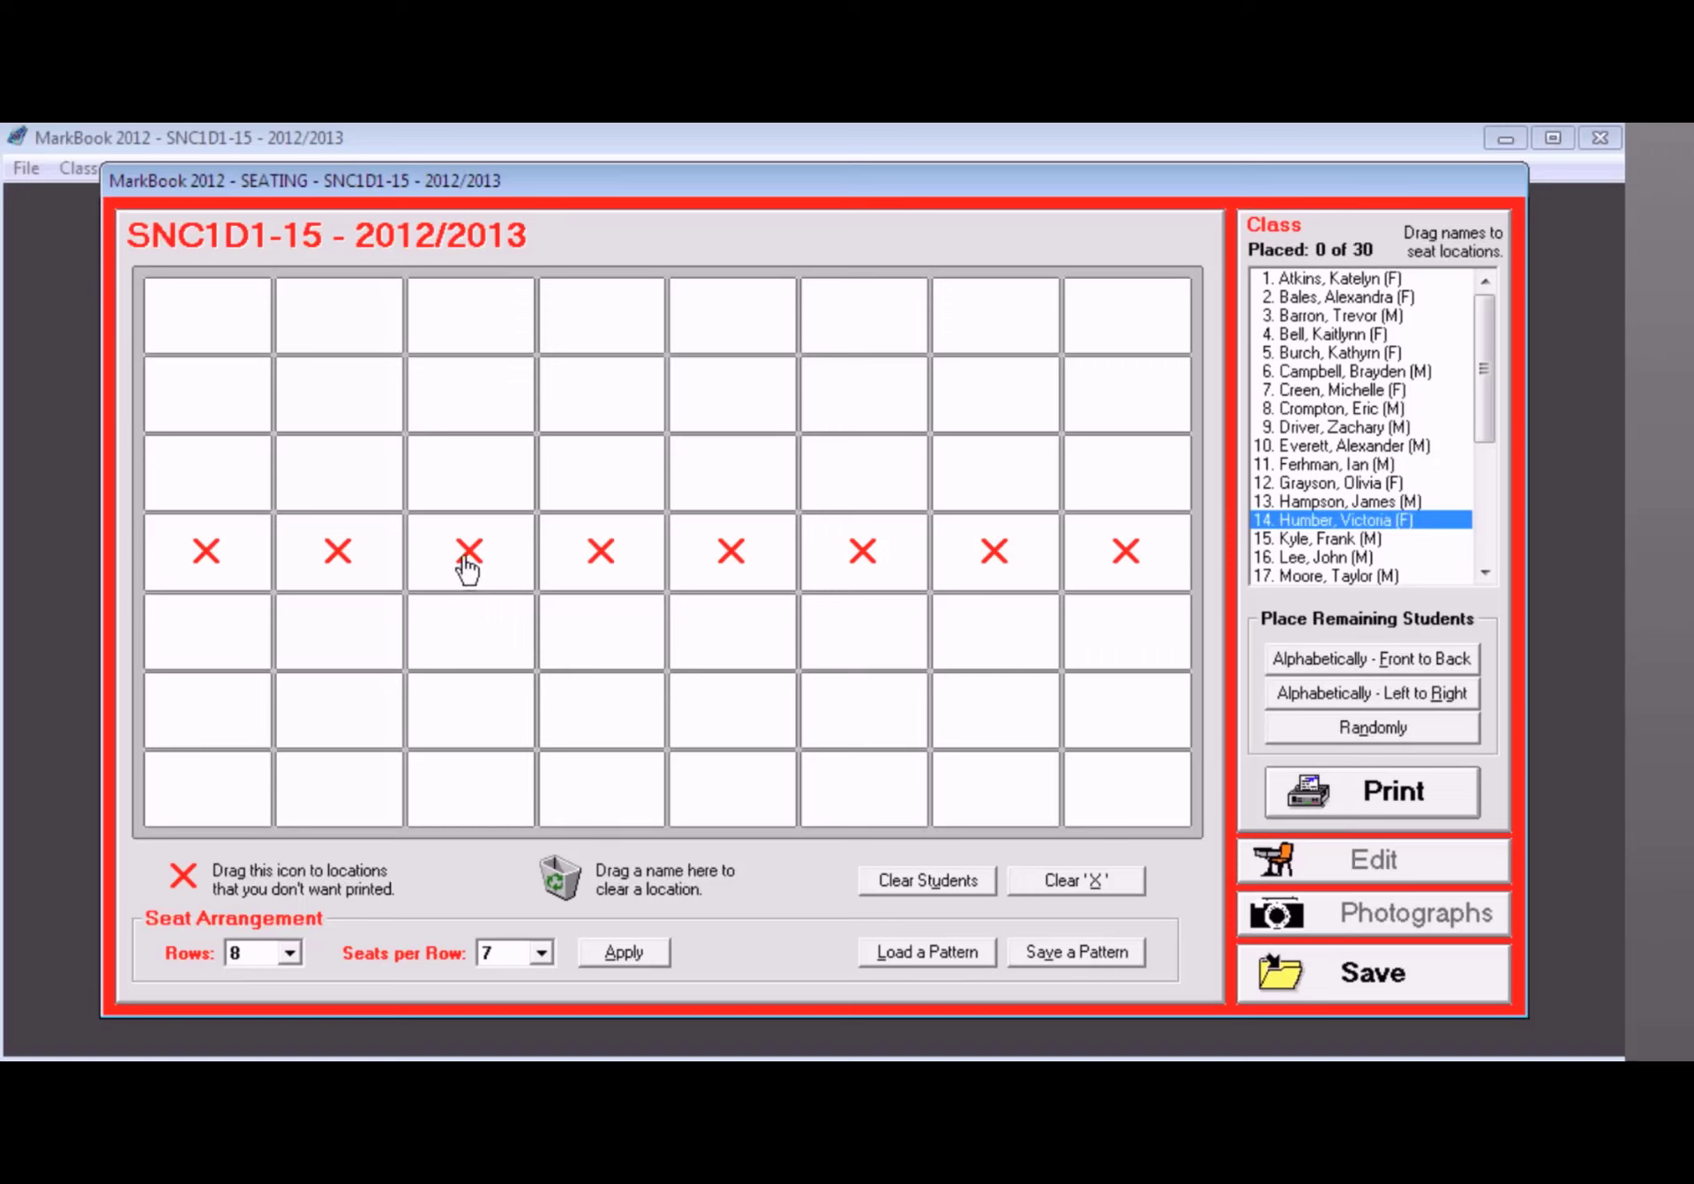
pyautogui.moveTo(468, 571); pyautogui.dragTo(461, 701)
pyautogui.moveTo(468, 710); pyautogui.dragTo(465, 785)
pyautogui.moveTo(227, 552); pyautogui.dragTo(223, 318)
pyautogui.moveTo(617, 576); pyautogui.dragTo(730, 473)
pyautogui.moveTo(1145, 567); pyautogui.dragTo(1122, 322)
pyautogui.moveTo(842, 573); pyautogui.dragTo(866, 776)
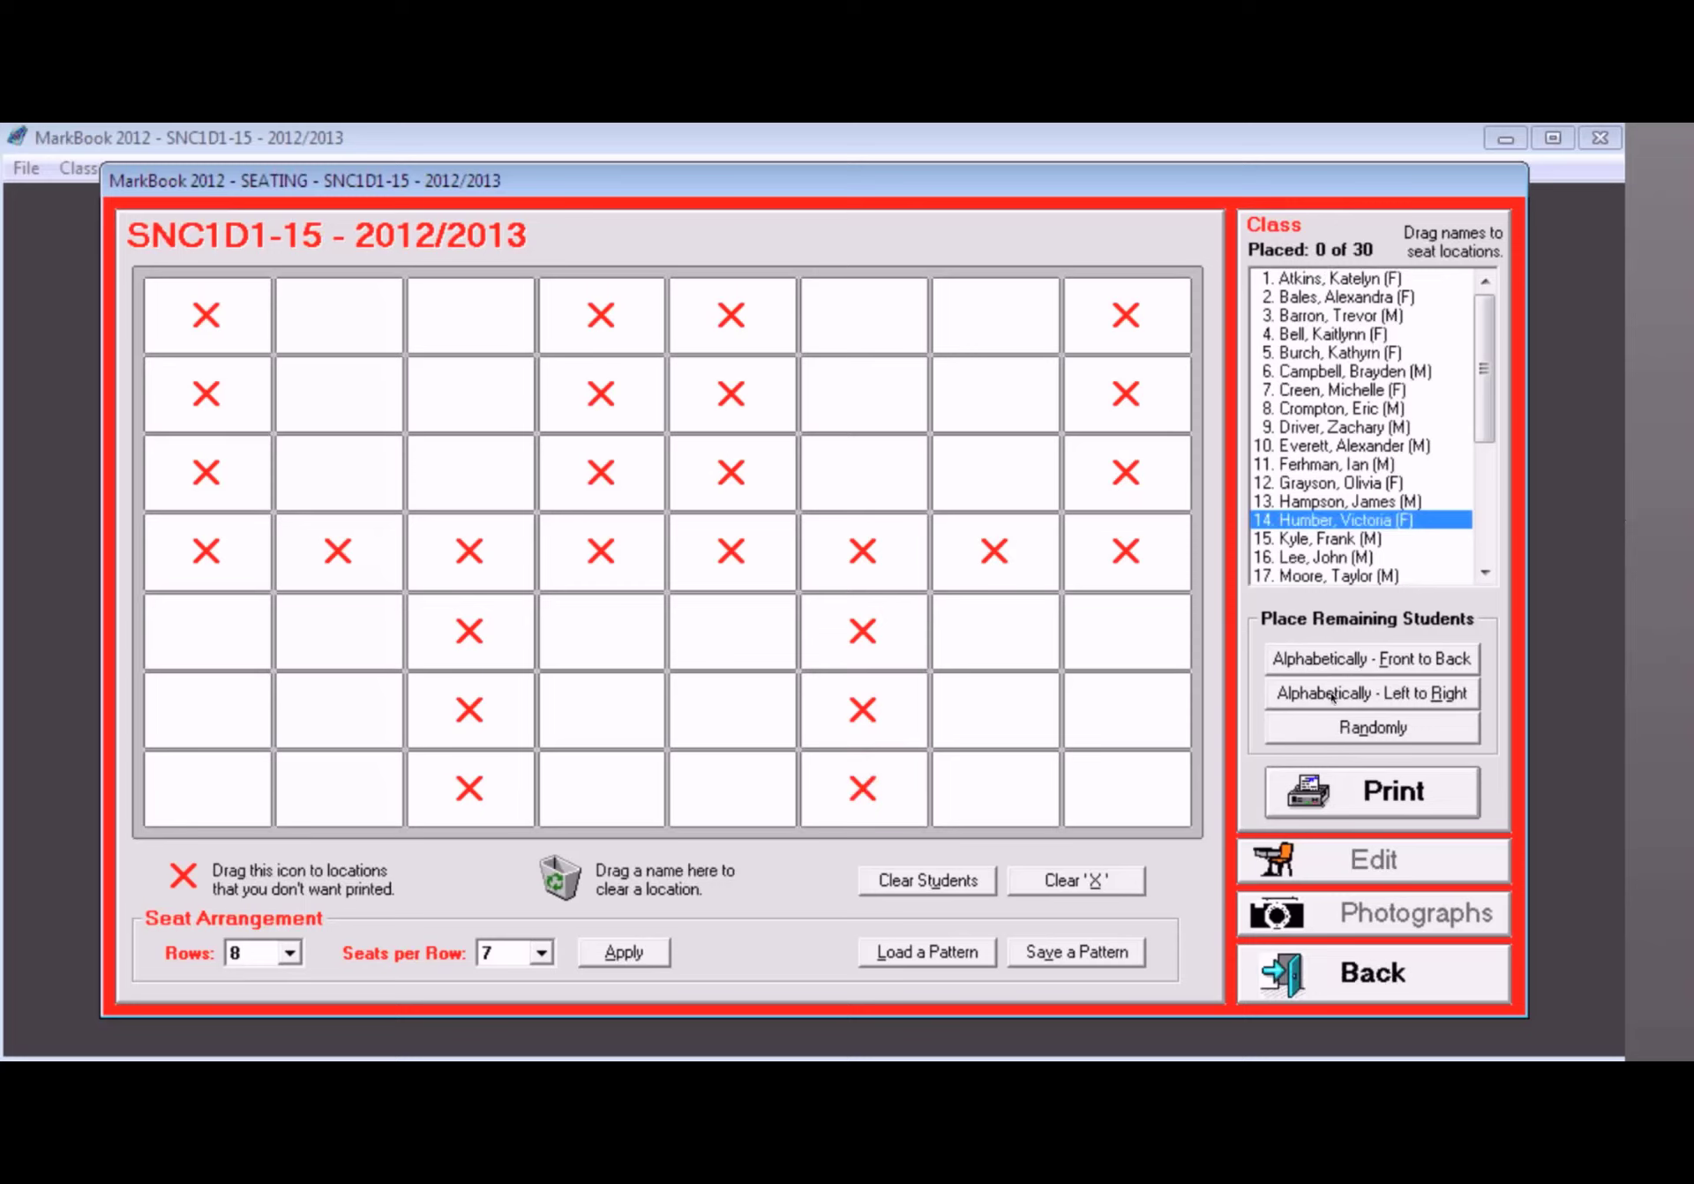
# Place student 9 in the seventh column's third seat, seat the remaining students randomly, and save the seating chart.
pyautogui.moveTo(1307, 429); pyautogui.dragTo(995, 470)
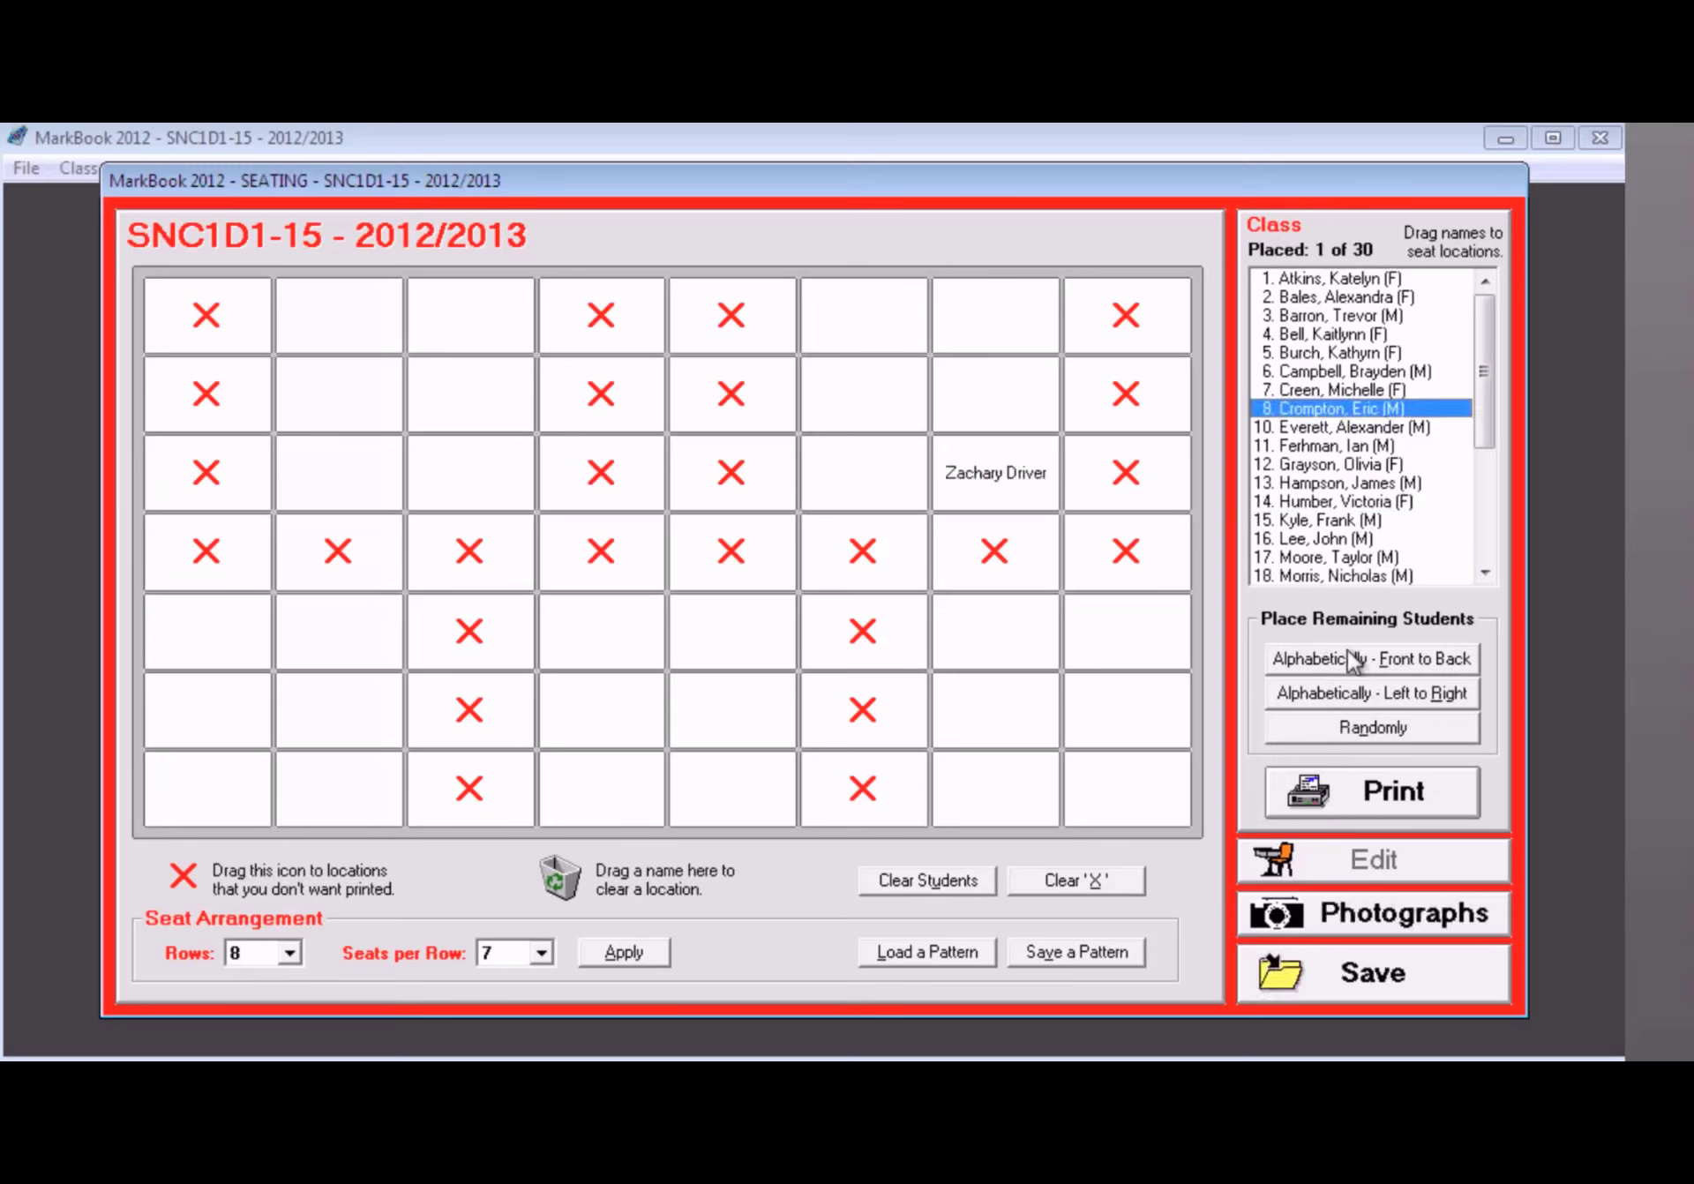
pyautogui.click(1348, 728)
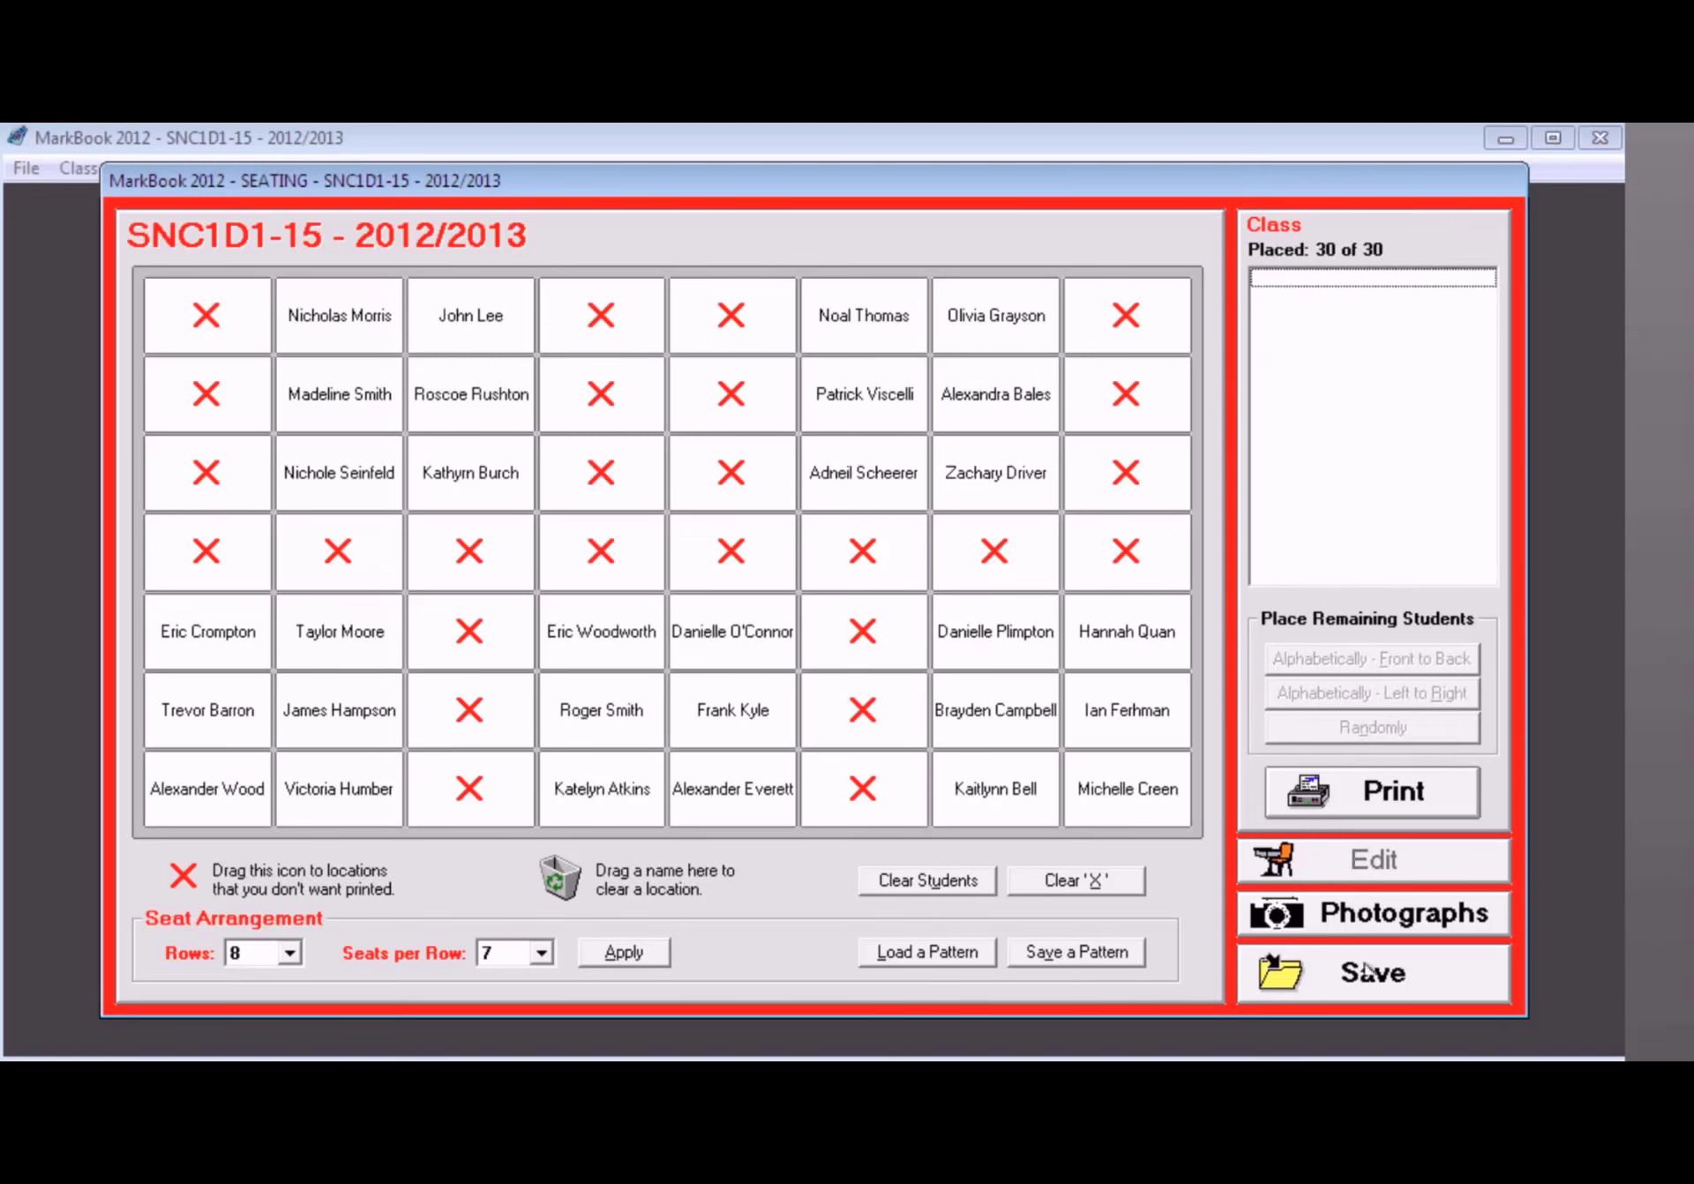
pyautogui.click(1381, 992)
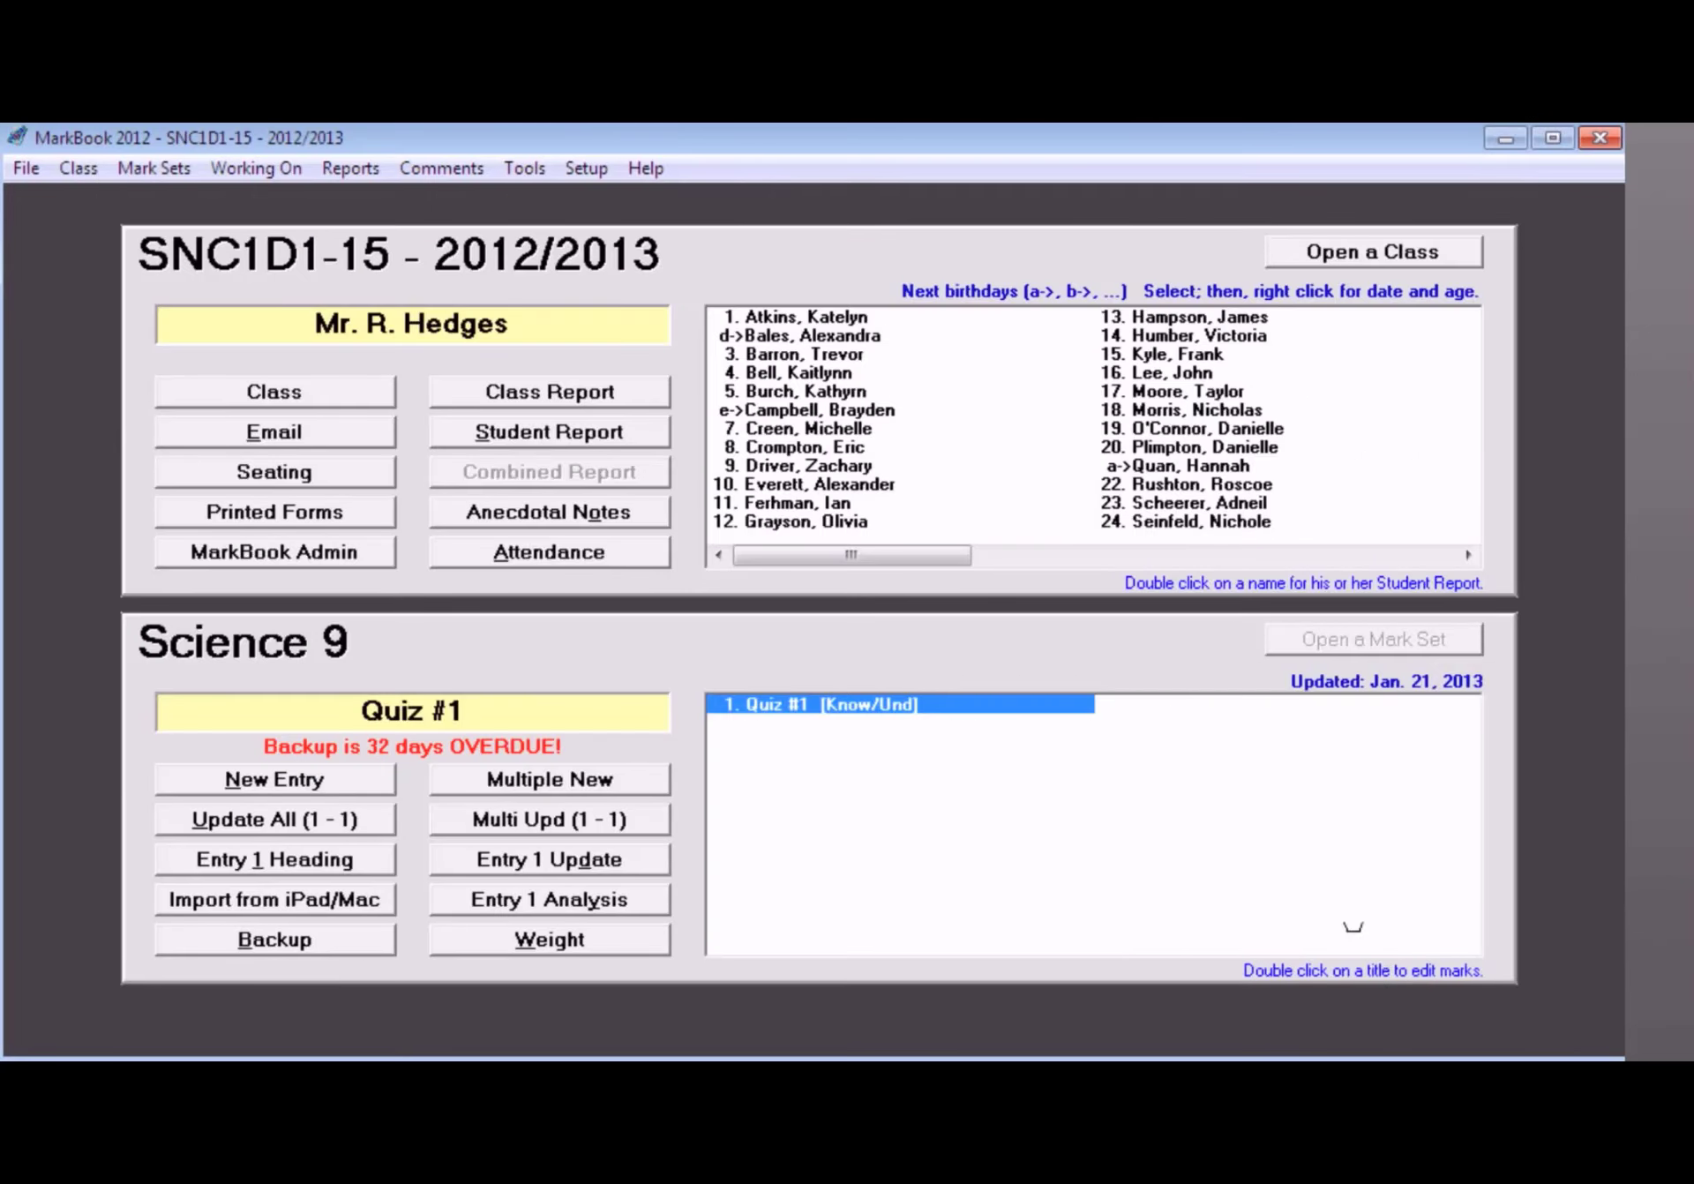
# Turn on showing the printer dialog box for each print job in the printer options and save the setup.
pyautogui.click(589, 168)
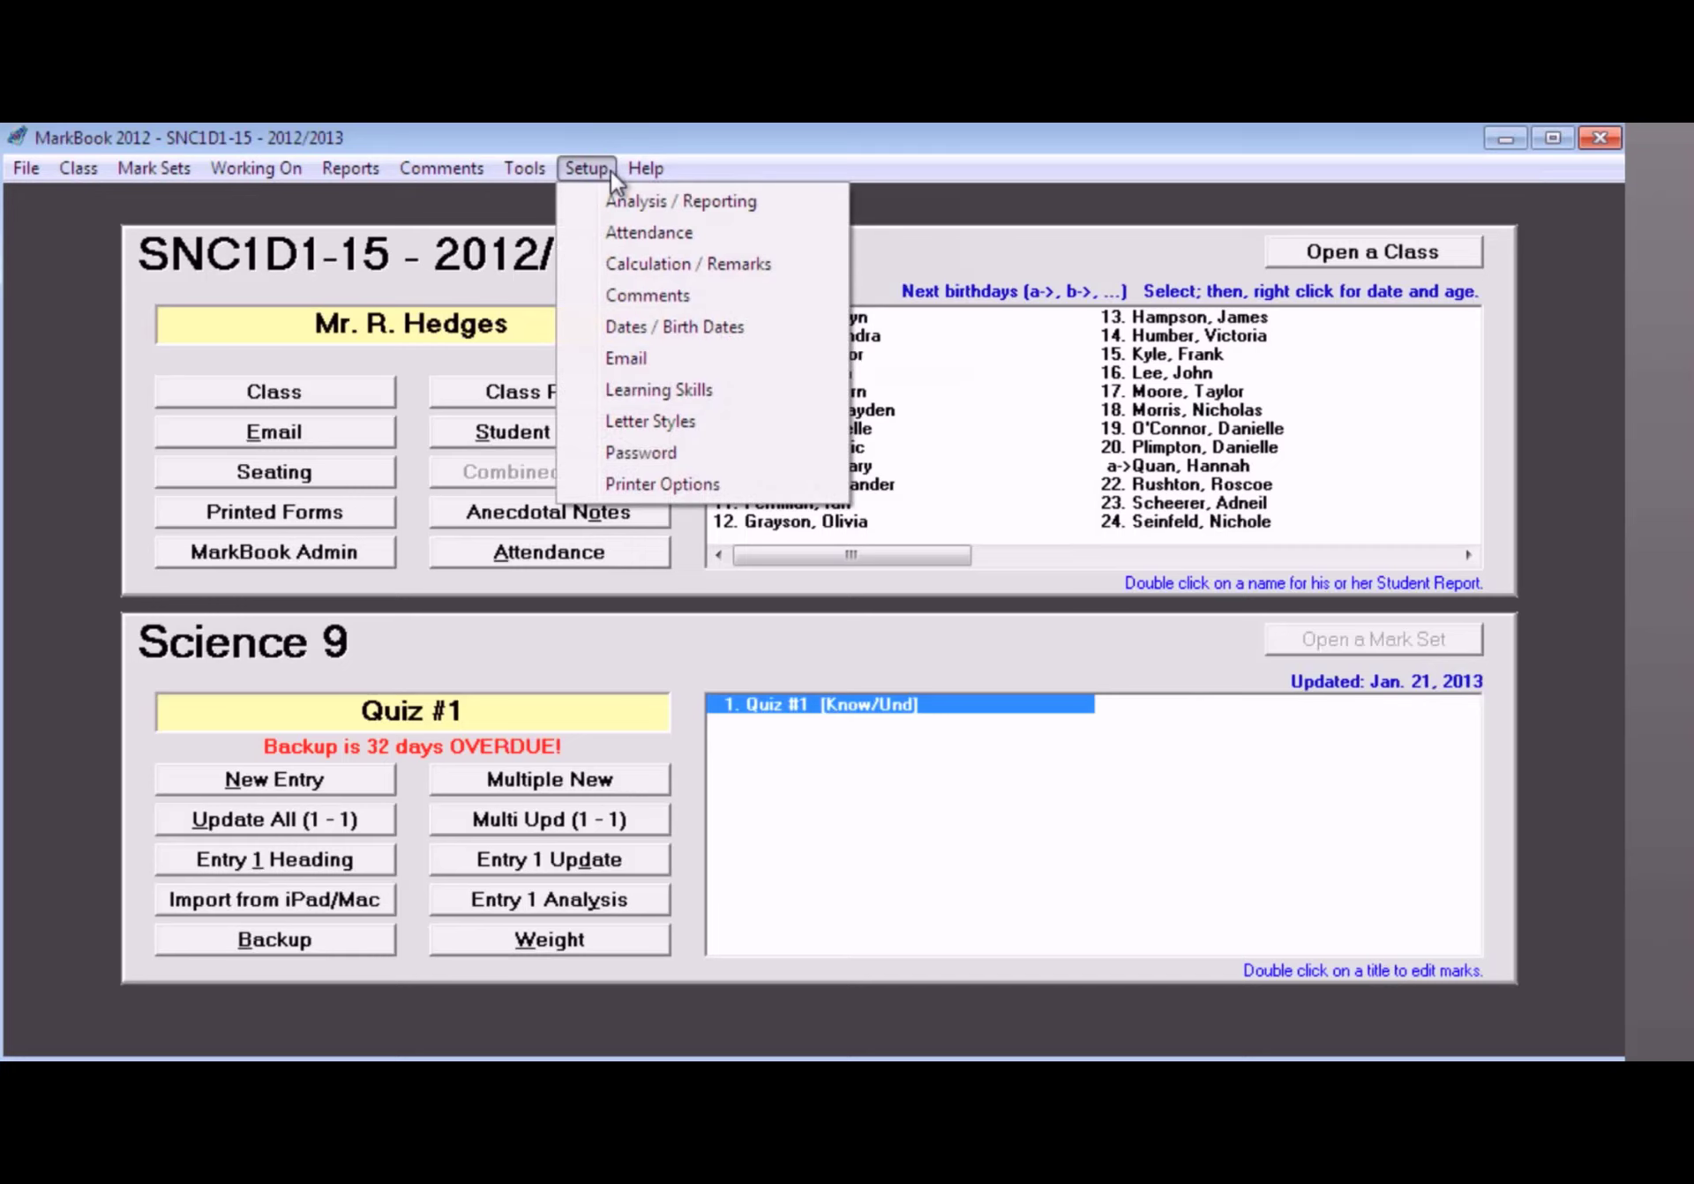
pyautogui.click(623, 484)
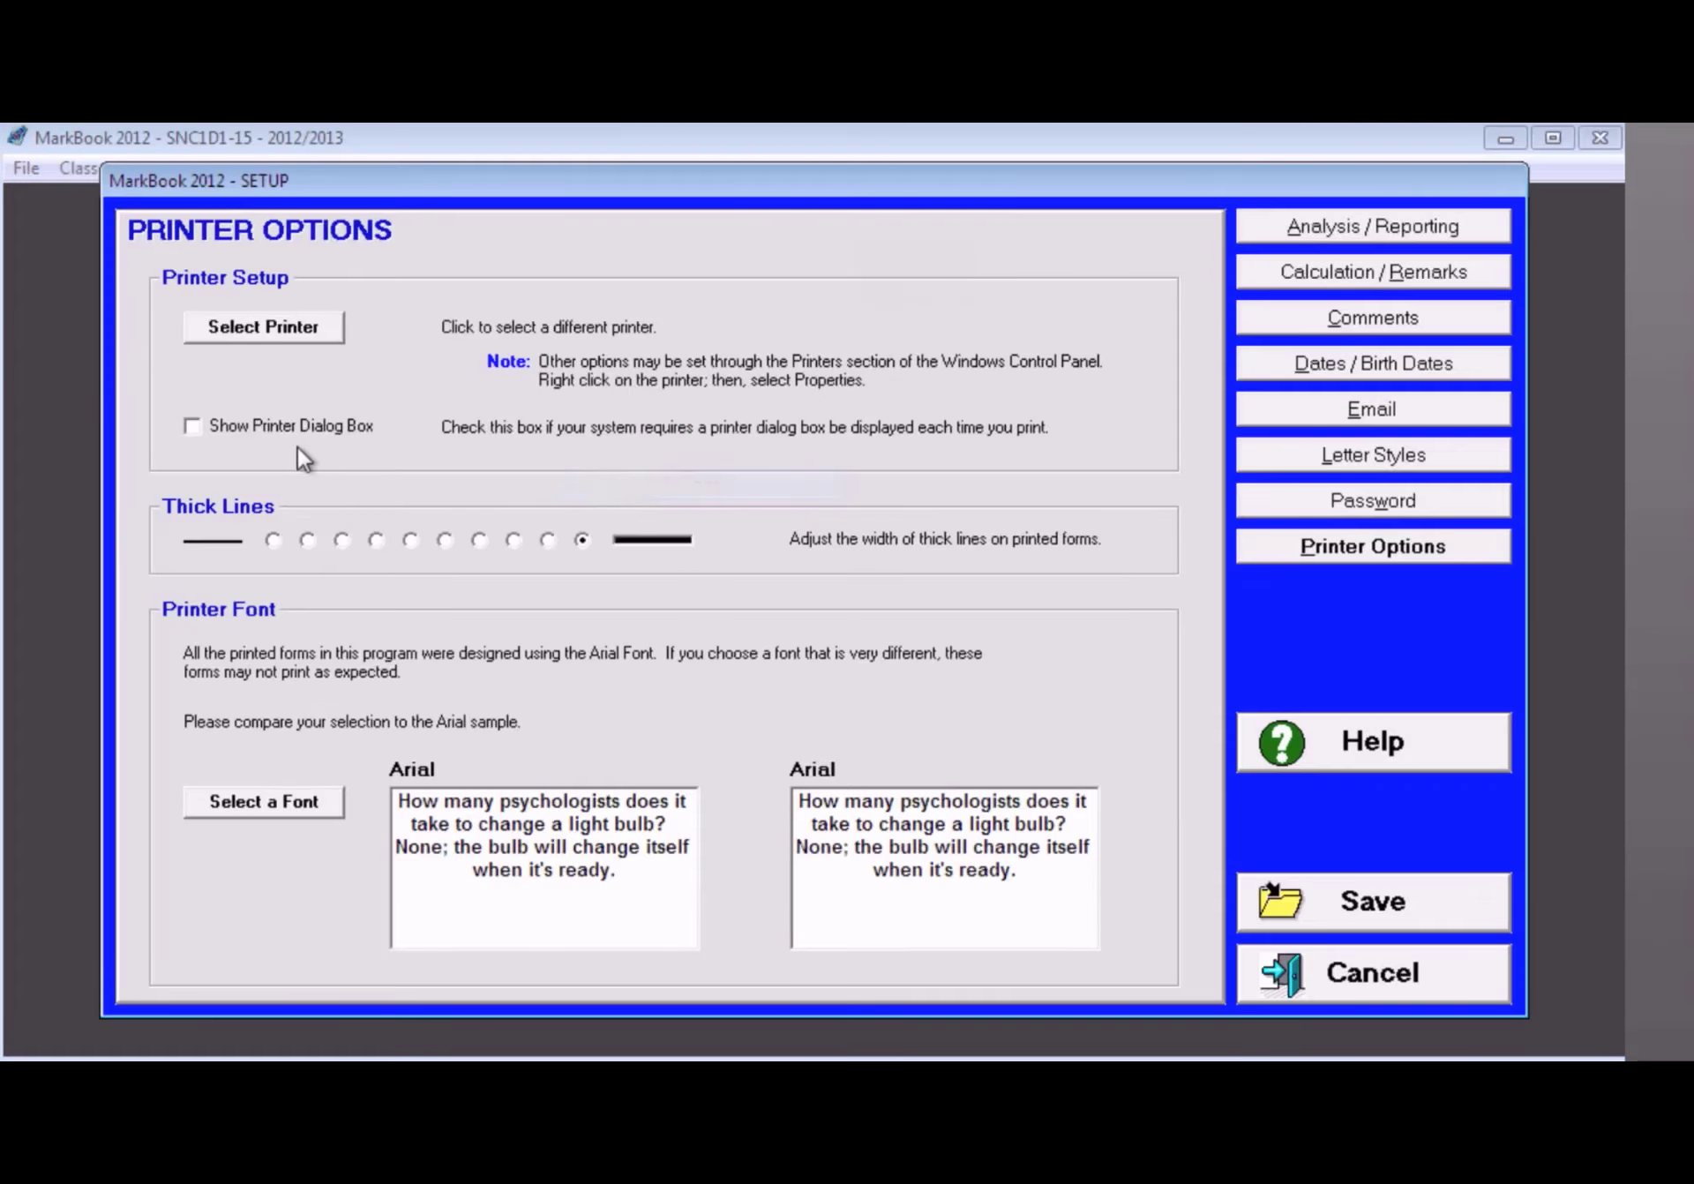
pyautogui.click(192, 426)
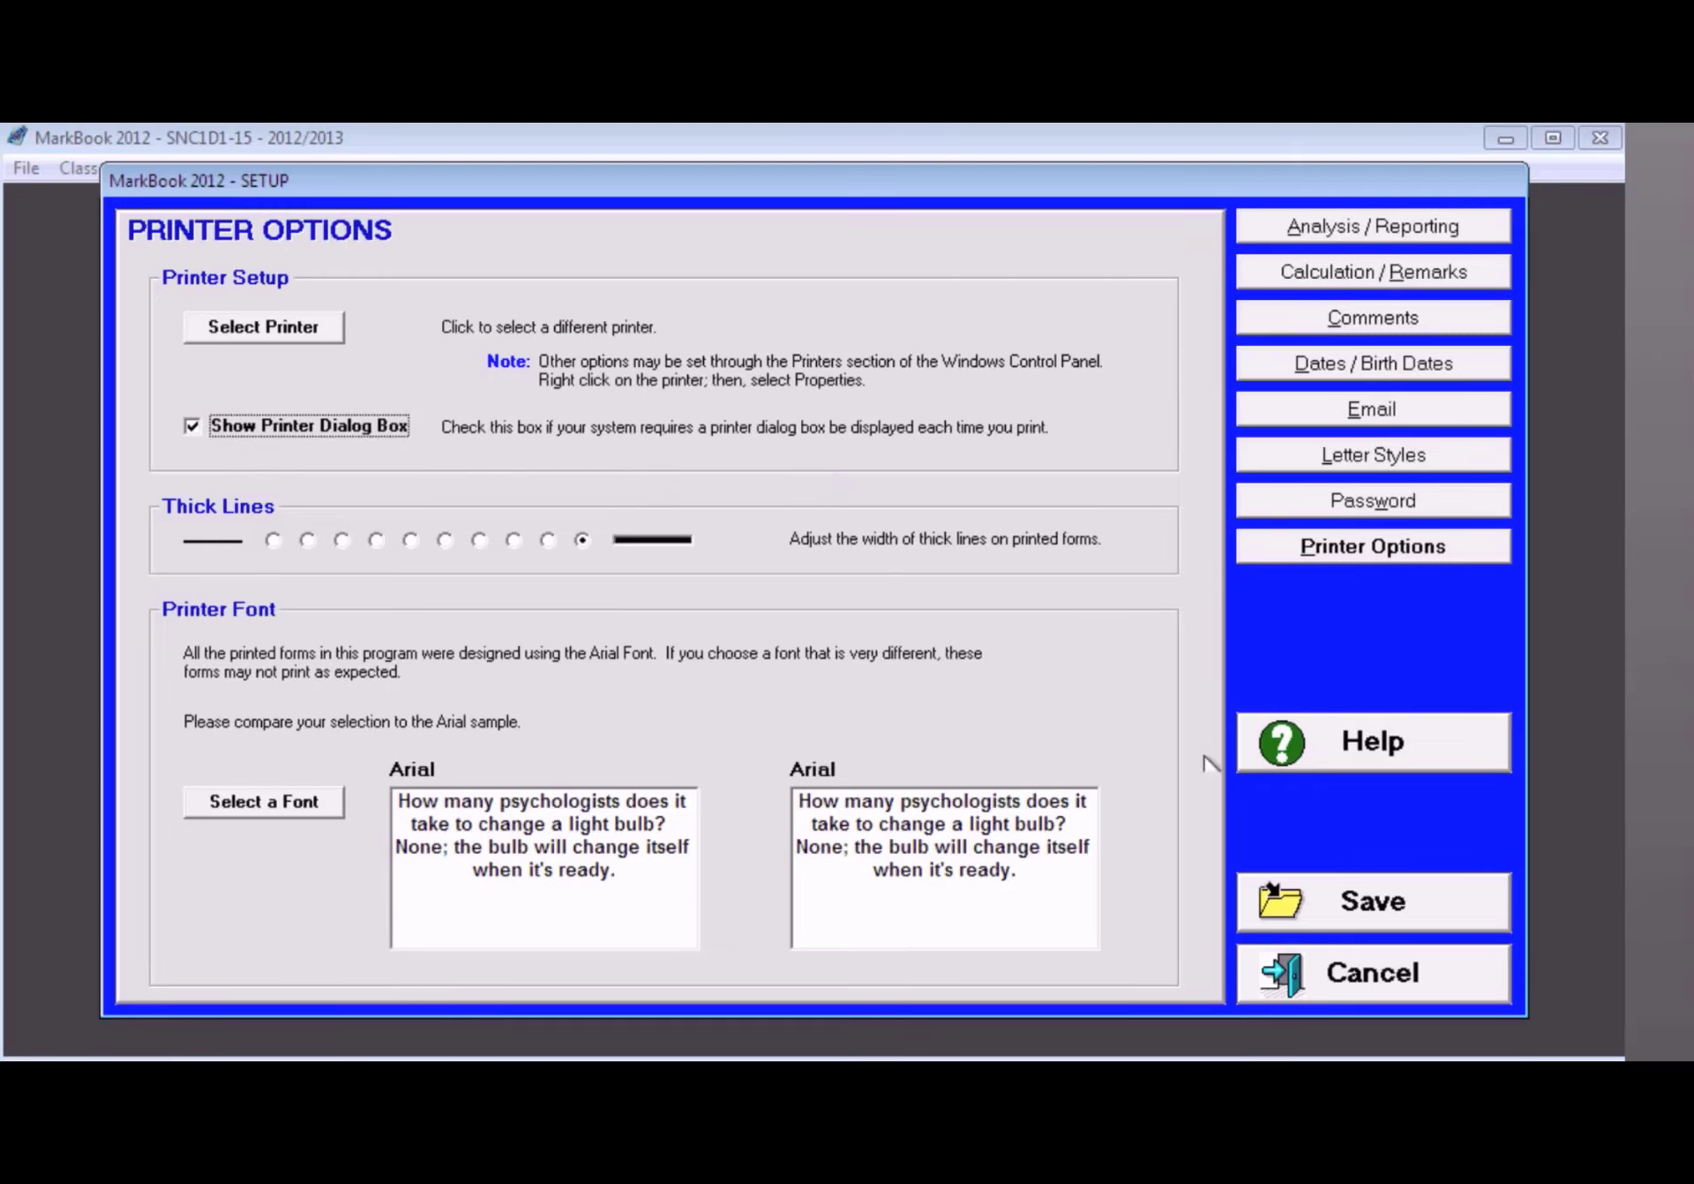
pyautogui.click(1352, 900)
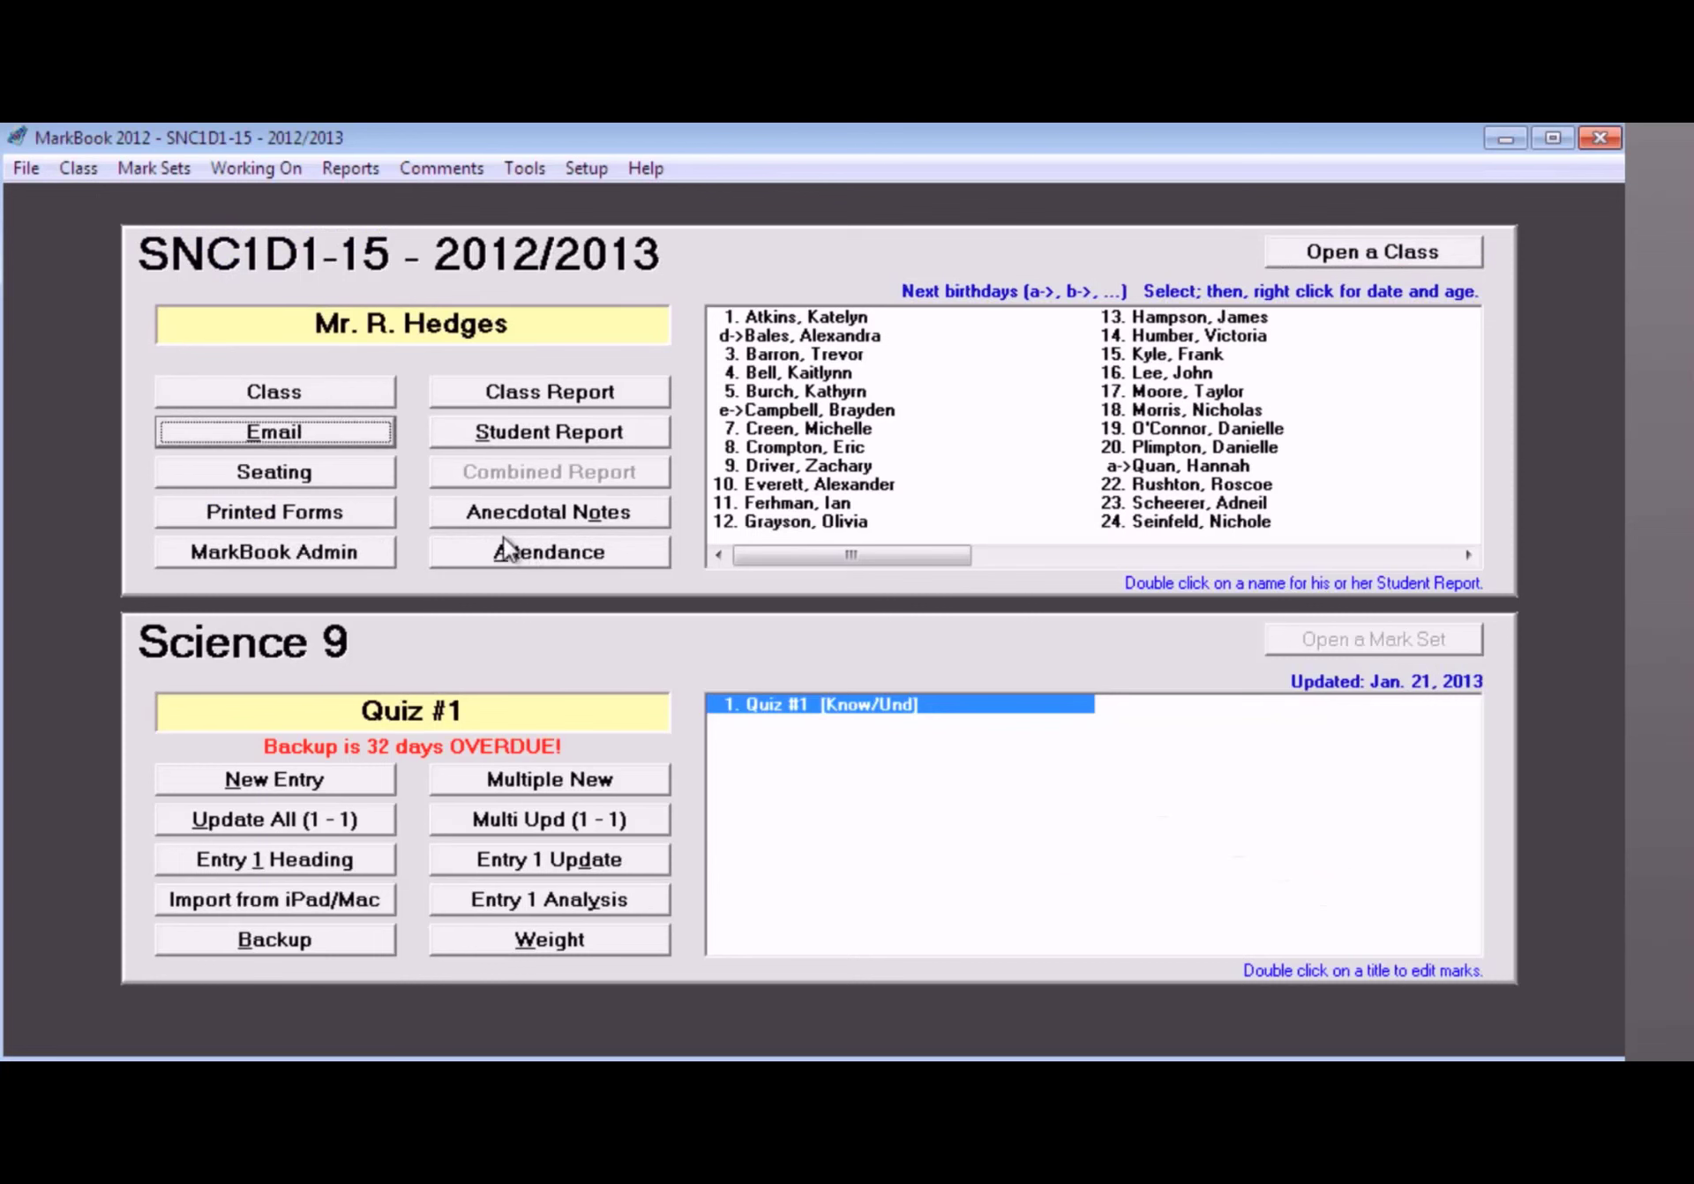
# Print the SNC1D1-15 seating chart to FinePrint in landscape orientation, with bold first names printed first and no check boxes.
pyautogui.click(353, 469)
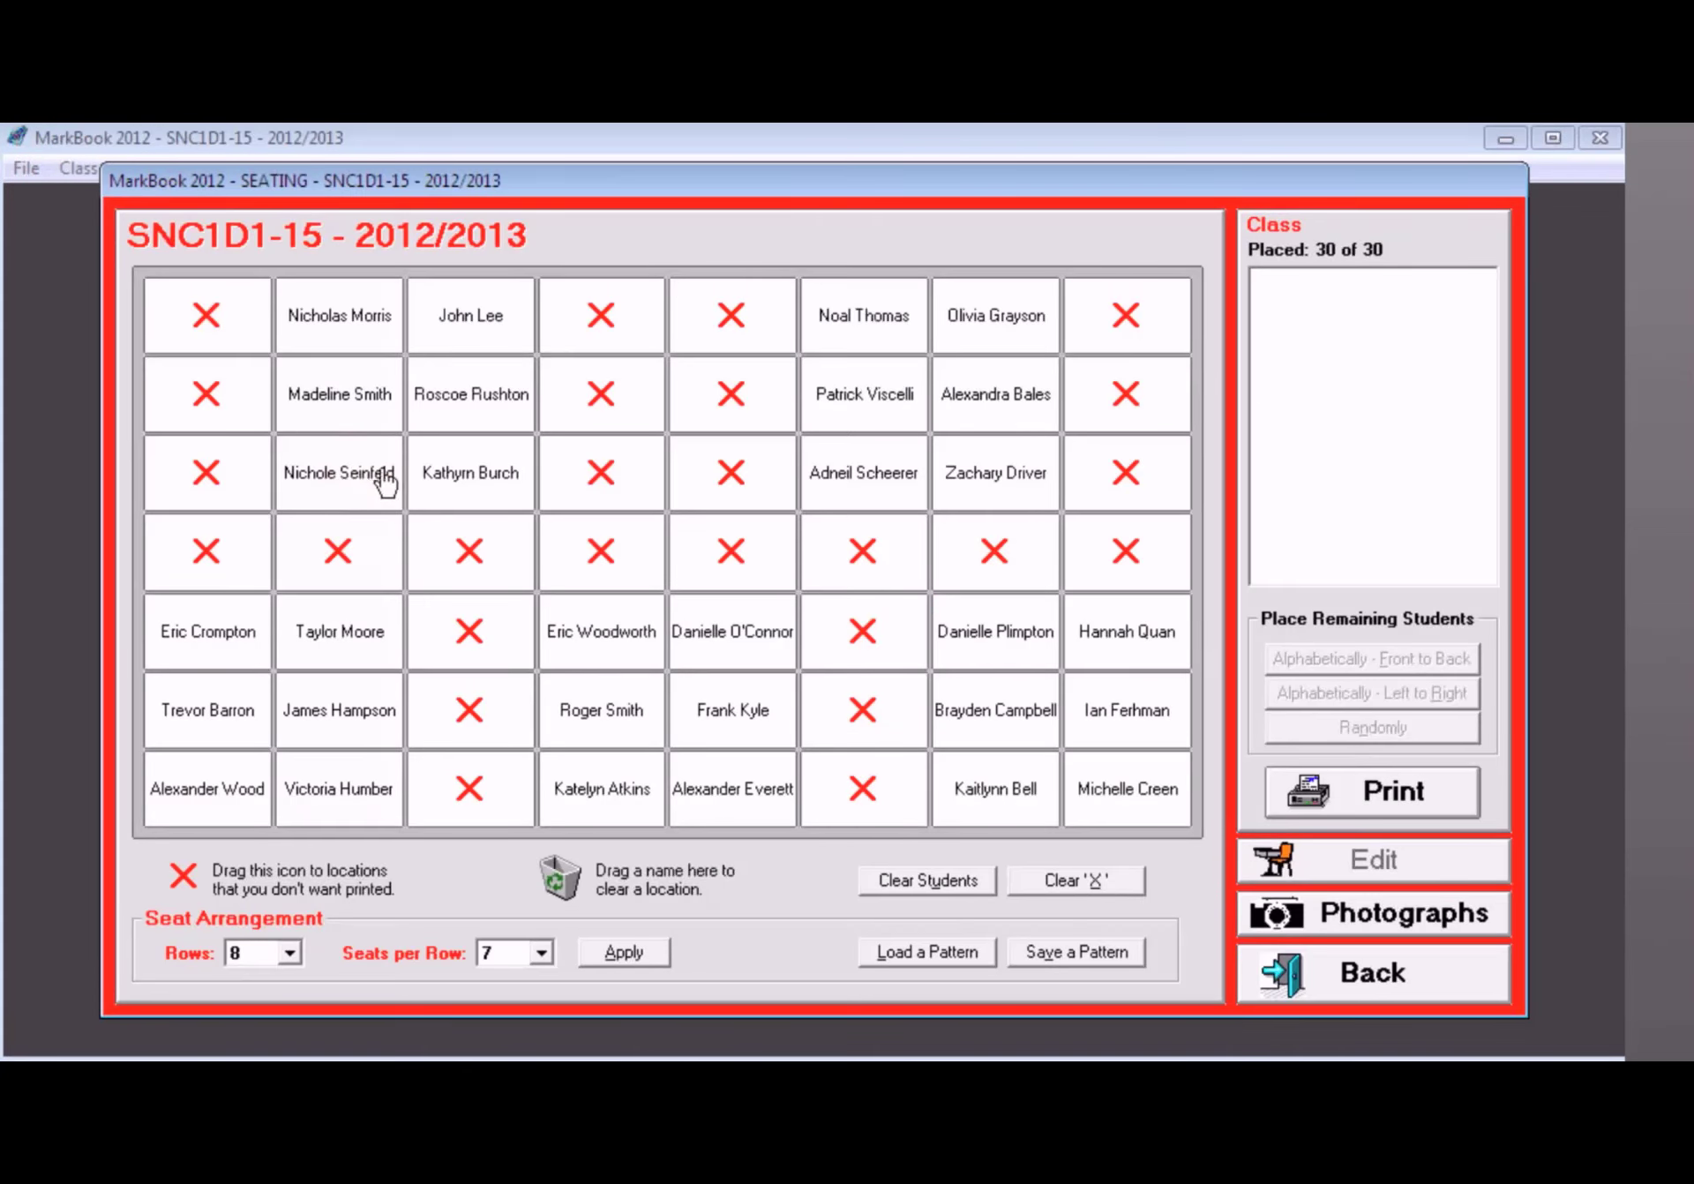
pyautogui.click(1420, 792)
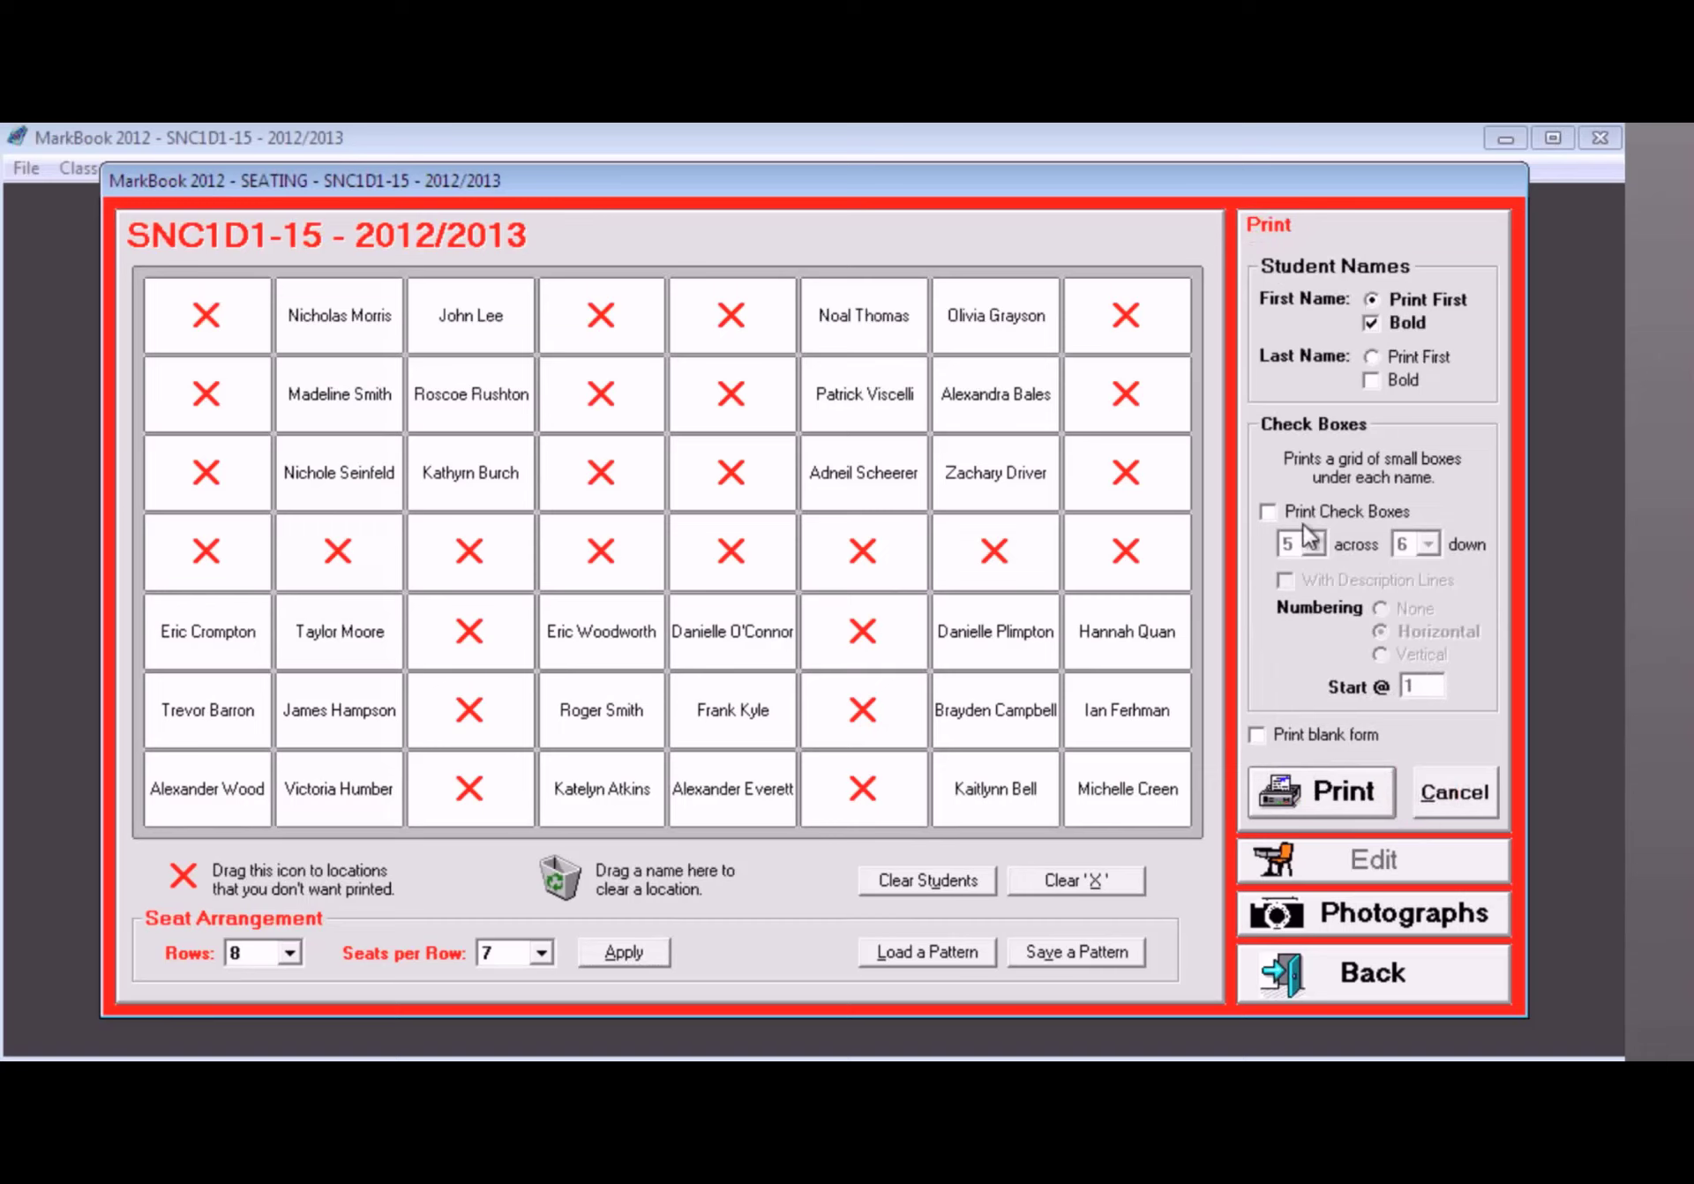
pyautogui.click(1341, 791)
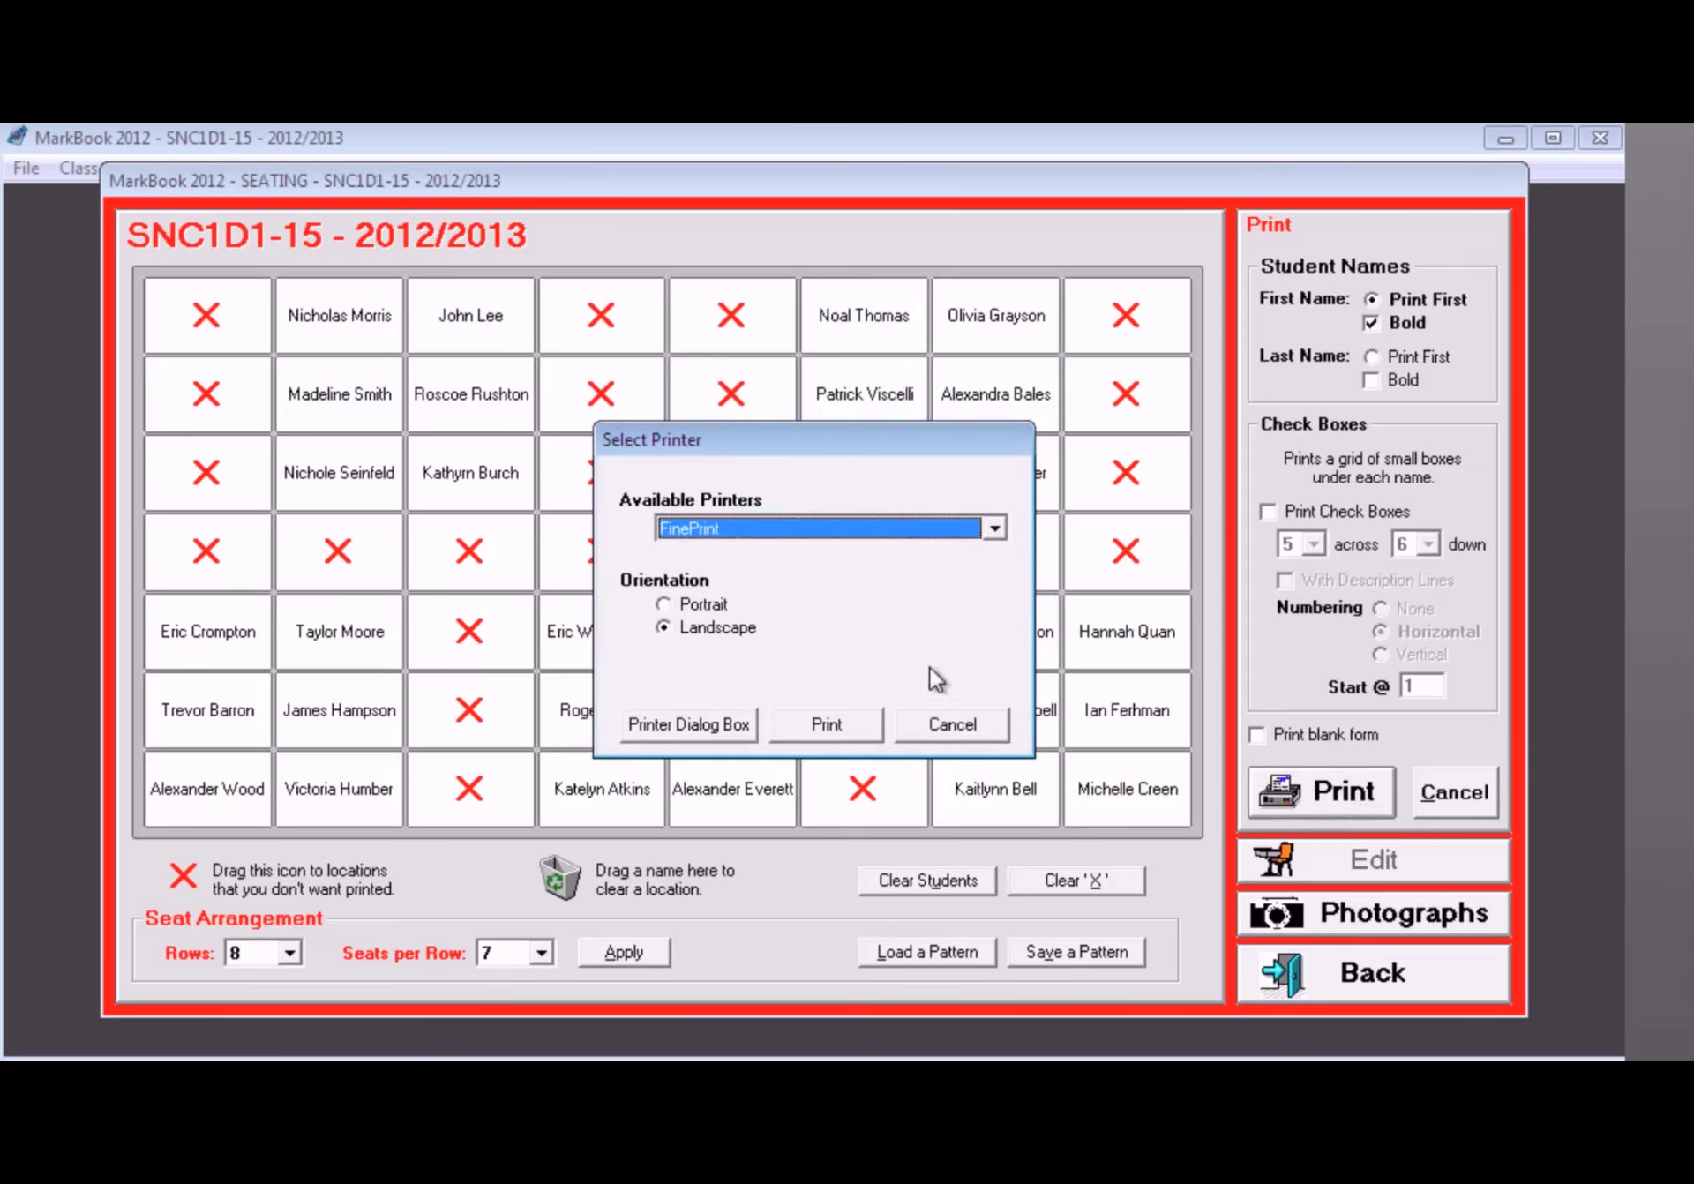
pyautogui.click(663, 604)
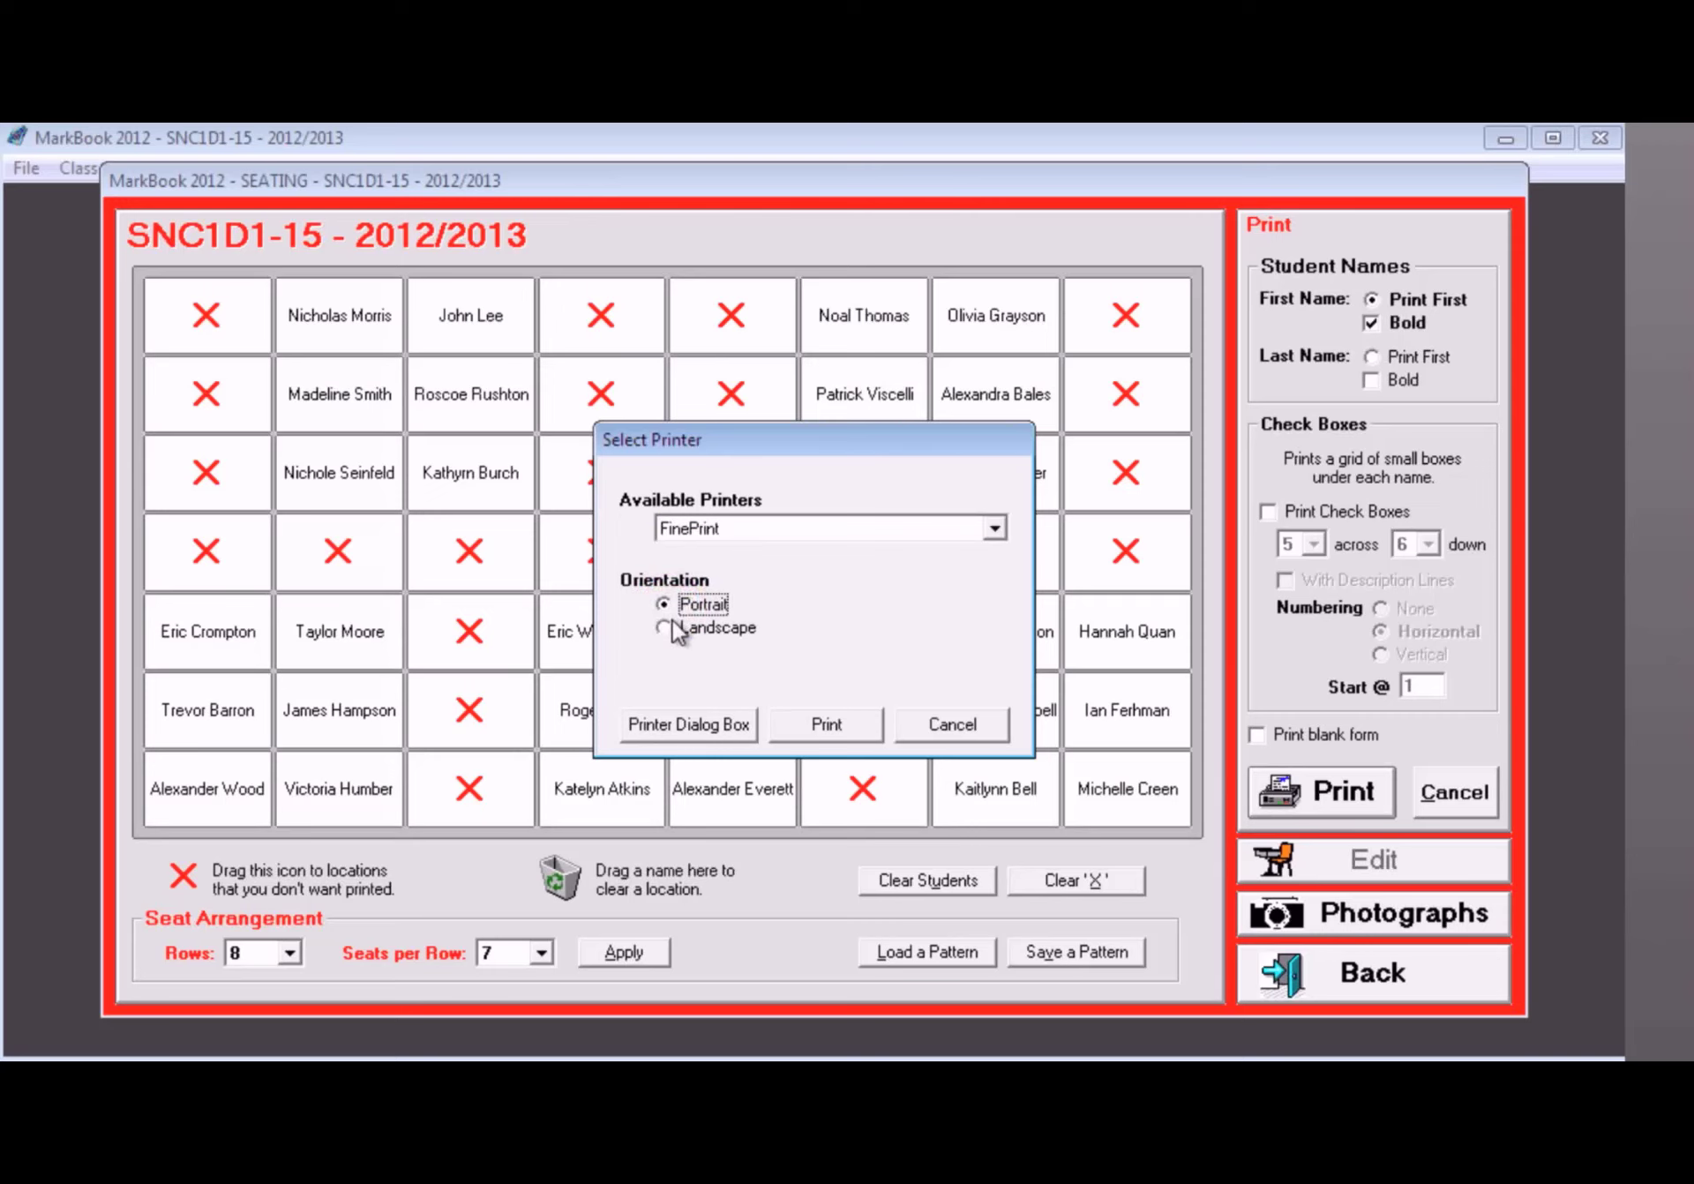
pyautogui.click(672, 626)
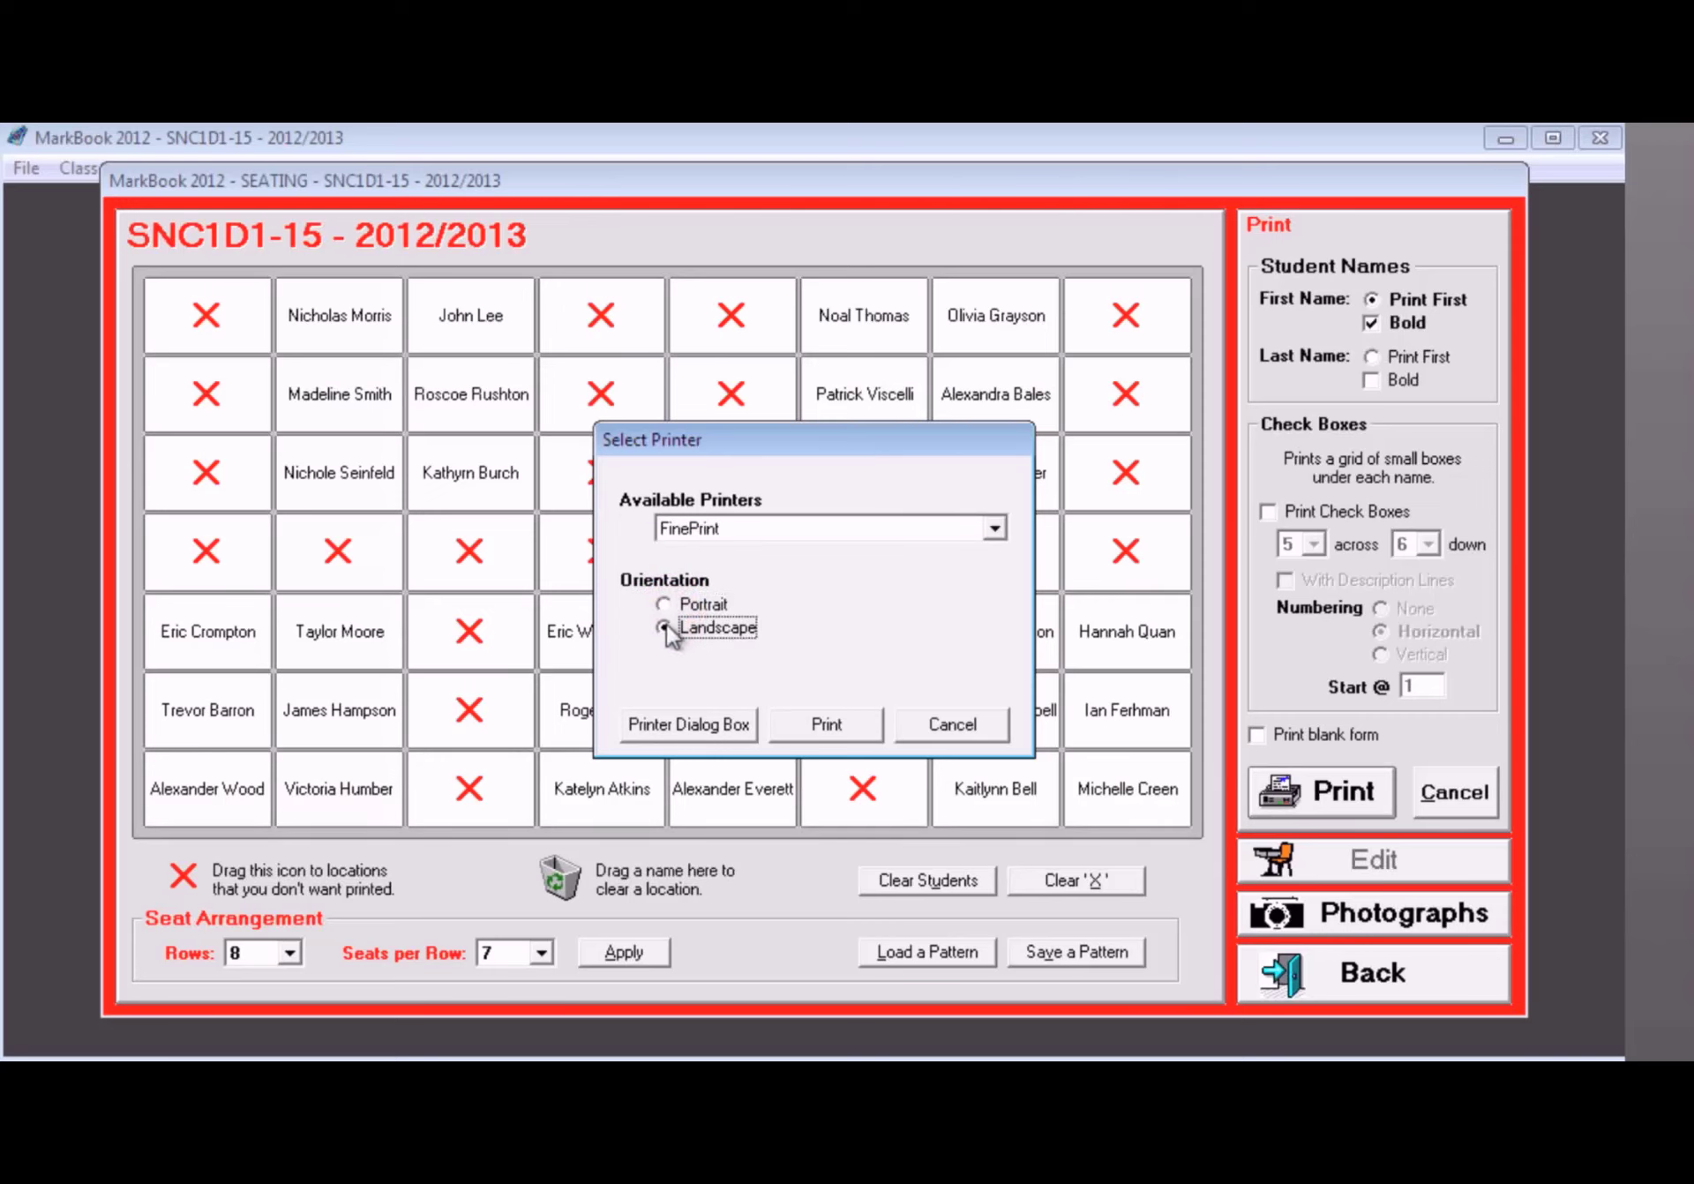
pyautogui.click(856, 732)
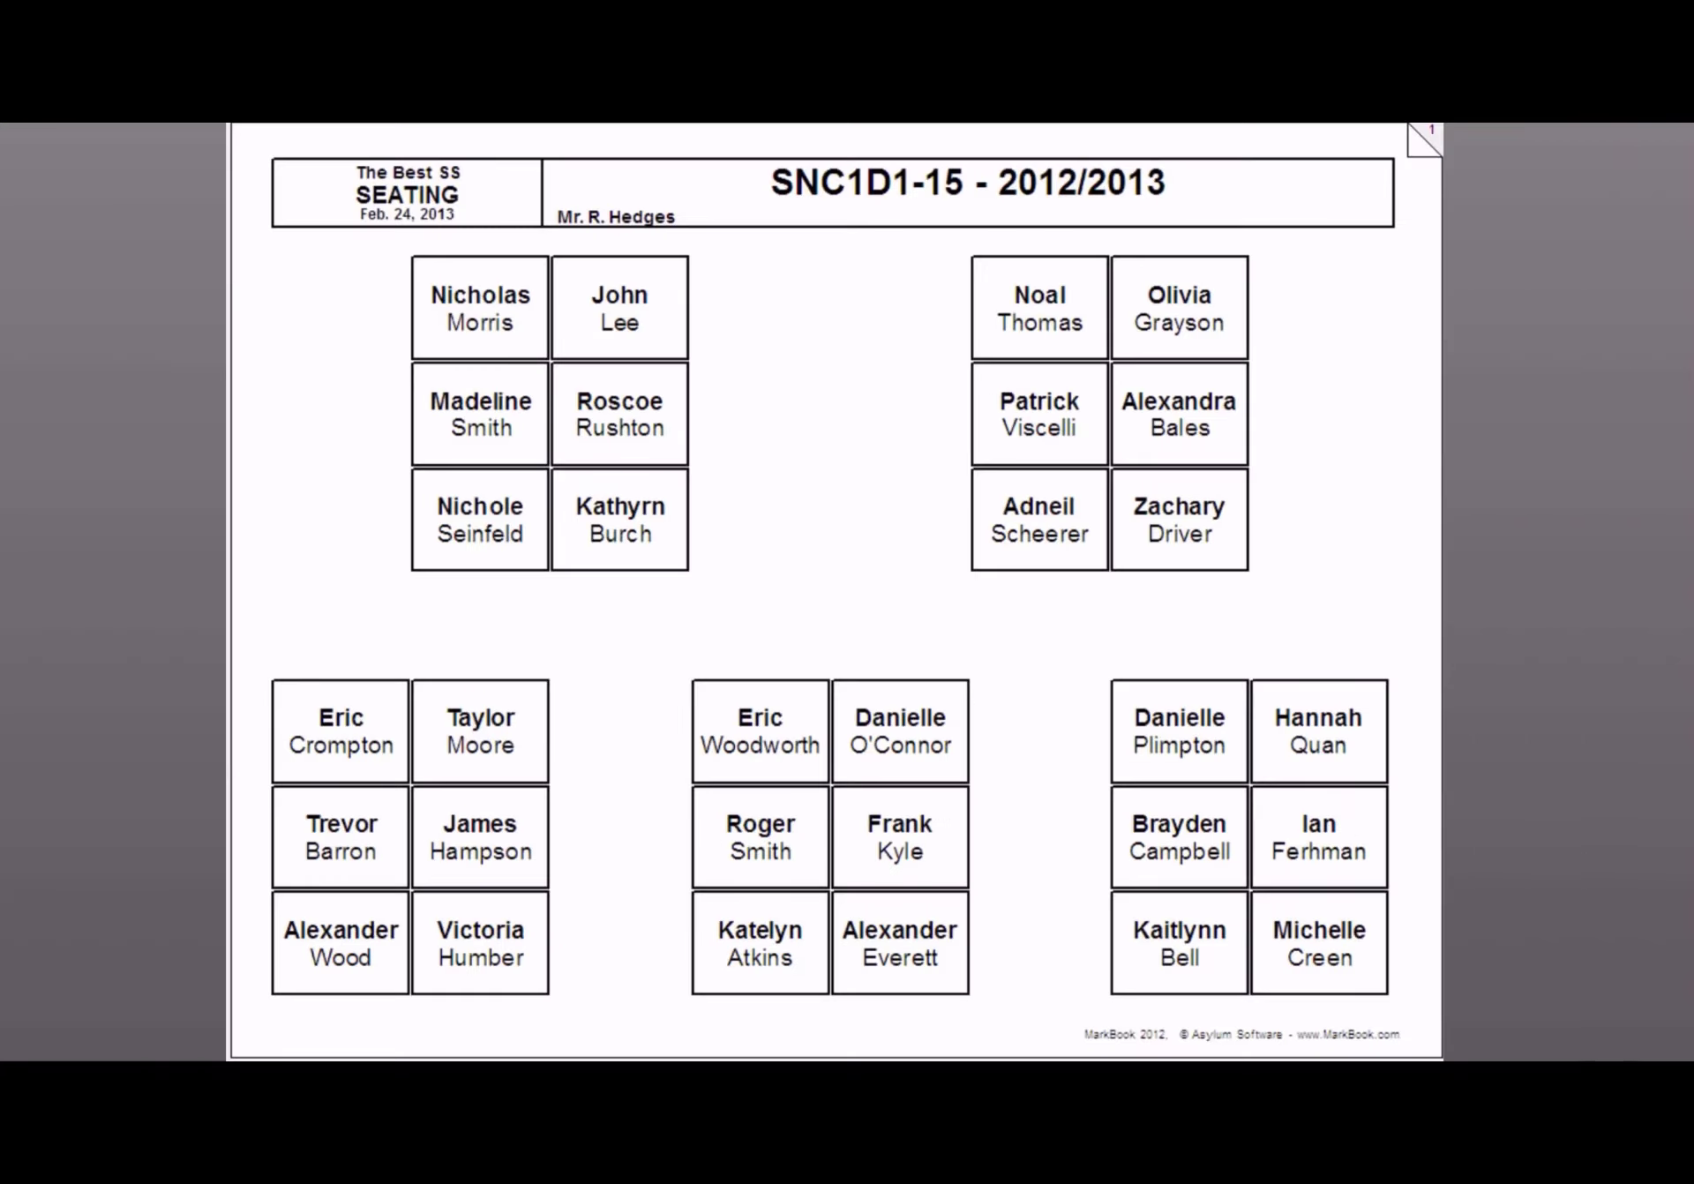